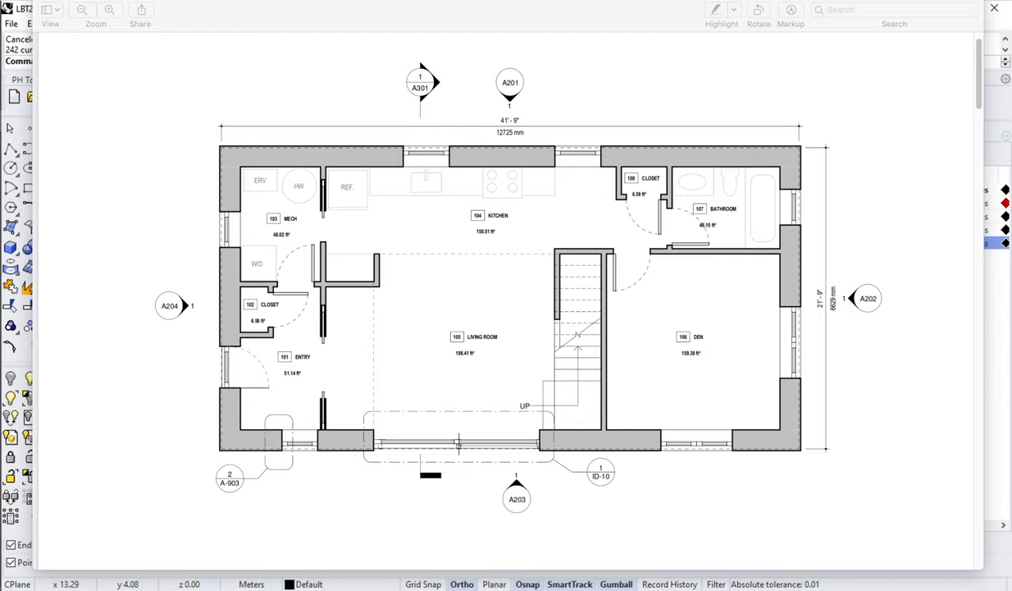
- Scroll the PDF past the second floor plan and elevations to Building Section sheet A301
{"action": "left_click_drag", "start_coordinate": [982, 69], "coordinate": [981, 144]}
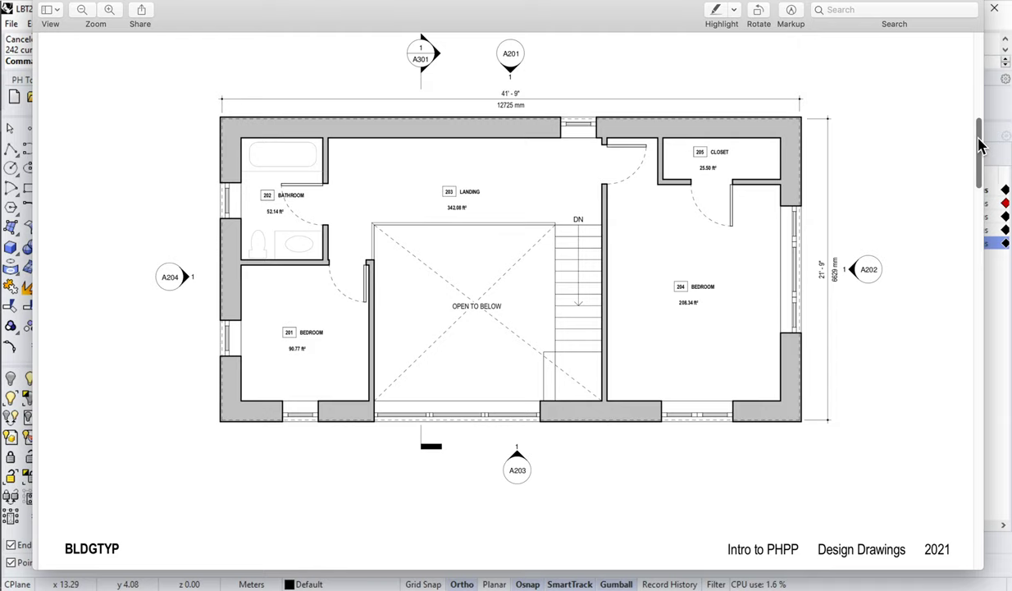
{"action": "left_click_drag", "start_coordinate": [981, 145], "coordinate": [972, 207]}
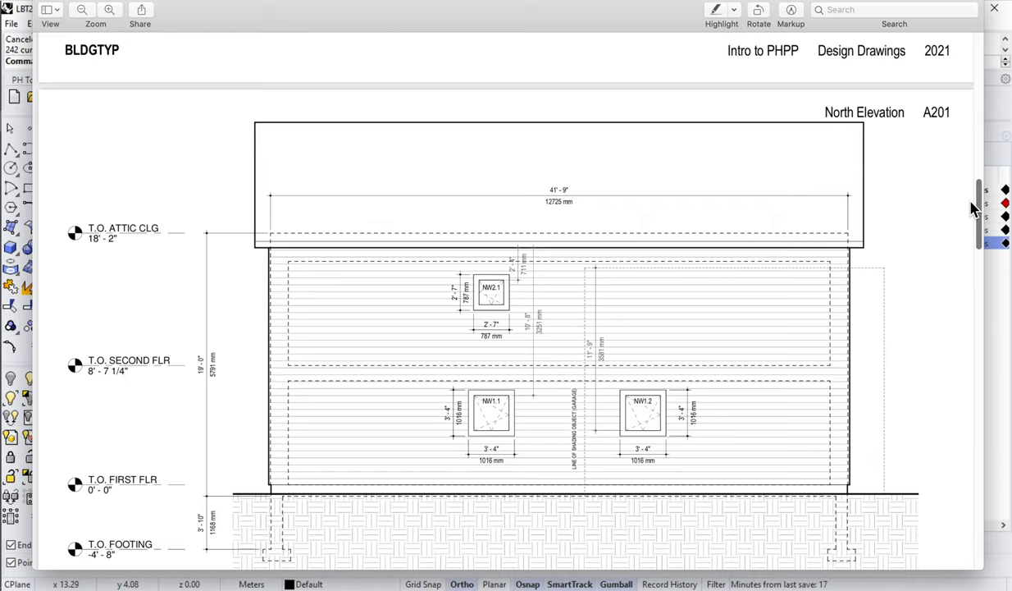
{"action": "left_click_drag", "start_coordinate": [972, 207], "coordinate": [974, 359]}
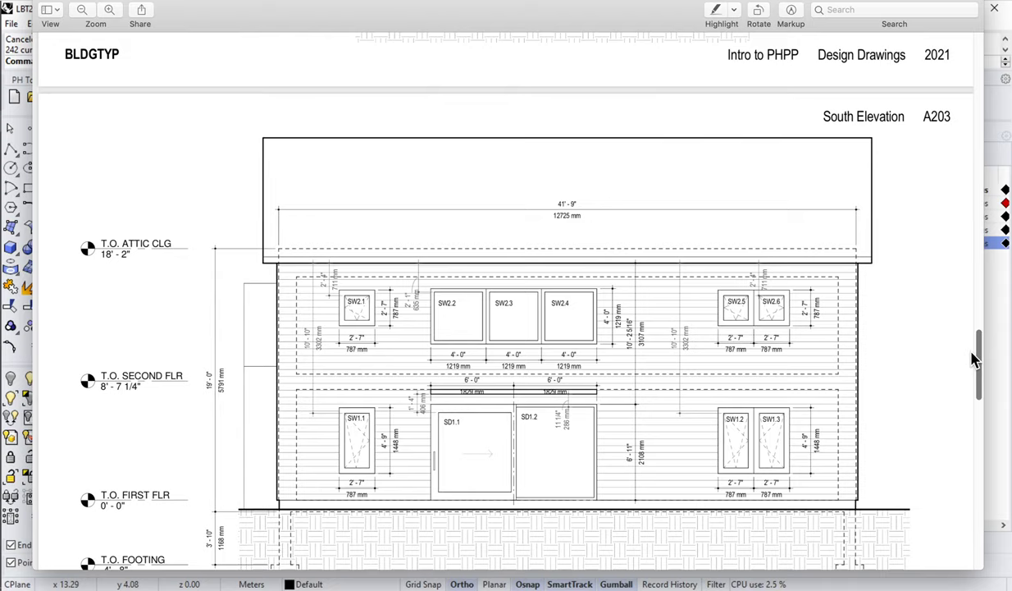
{"action": "scroll", "coordinate": [974, 359], "scroll_direction": "up", "scroll_amount": 1}
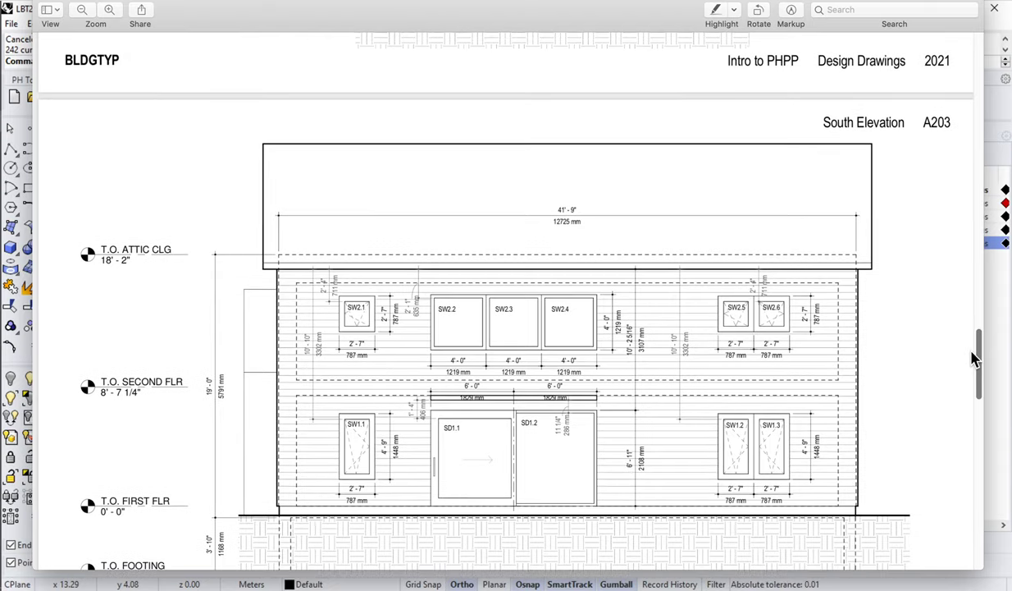
{"action": "left_click_drag", "start_coordinate": [974, 359], "coordinate": [971, 515]}
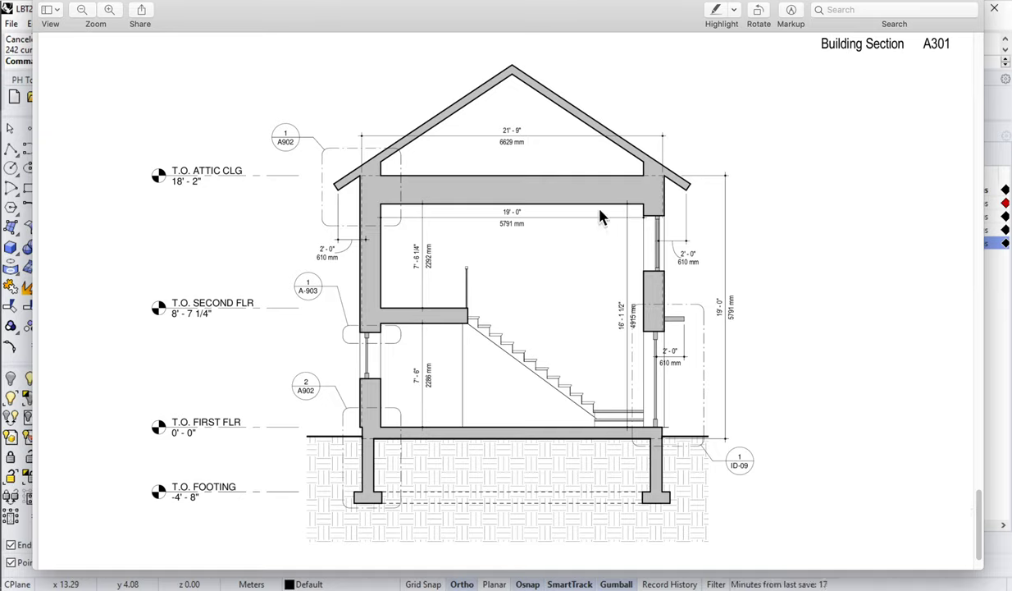
- Move the PDF window aside and confirm with the Units command that model units are Meters
{"action": "left_click_drag", "start_coordinate": [220, 5], "coordinate": [1011, 66]}
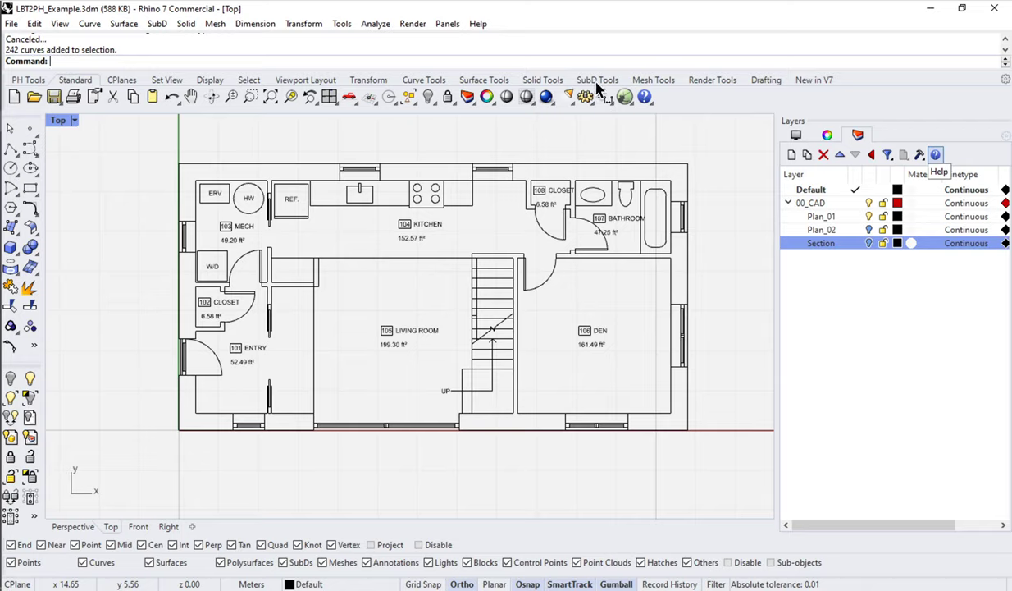
{"action": "type", "text": "units"}
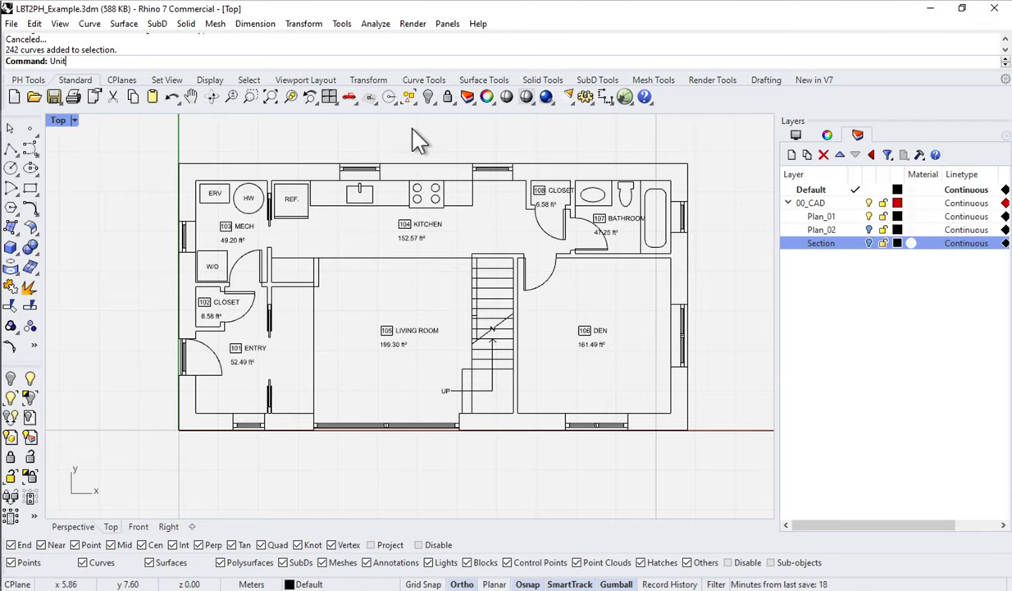
{"action": "key", "text": "Return"}
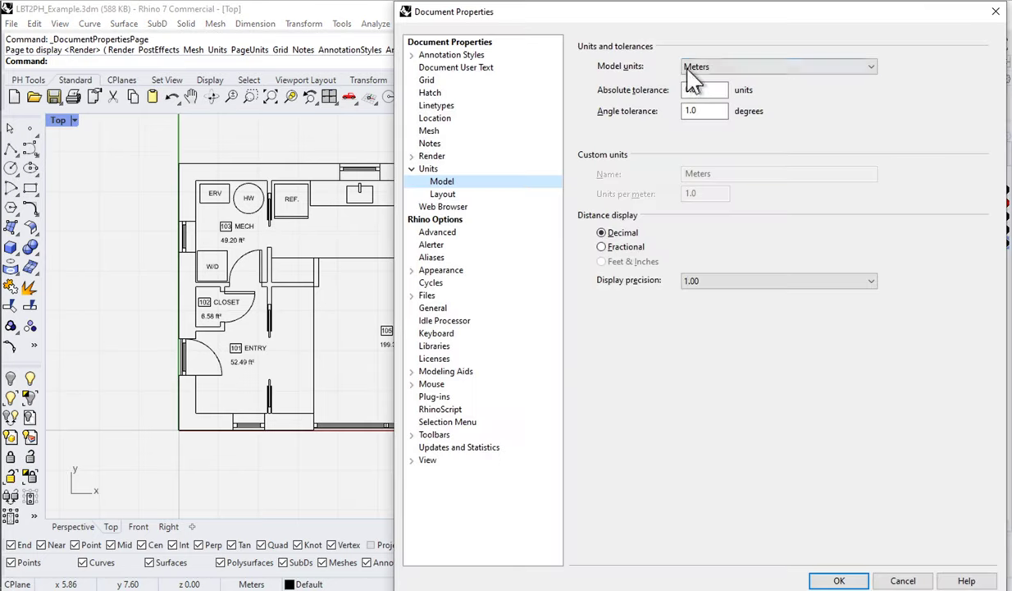
{"action": "left_click", "coordinate": [900, 580]}
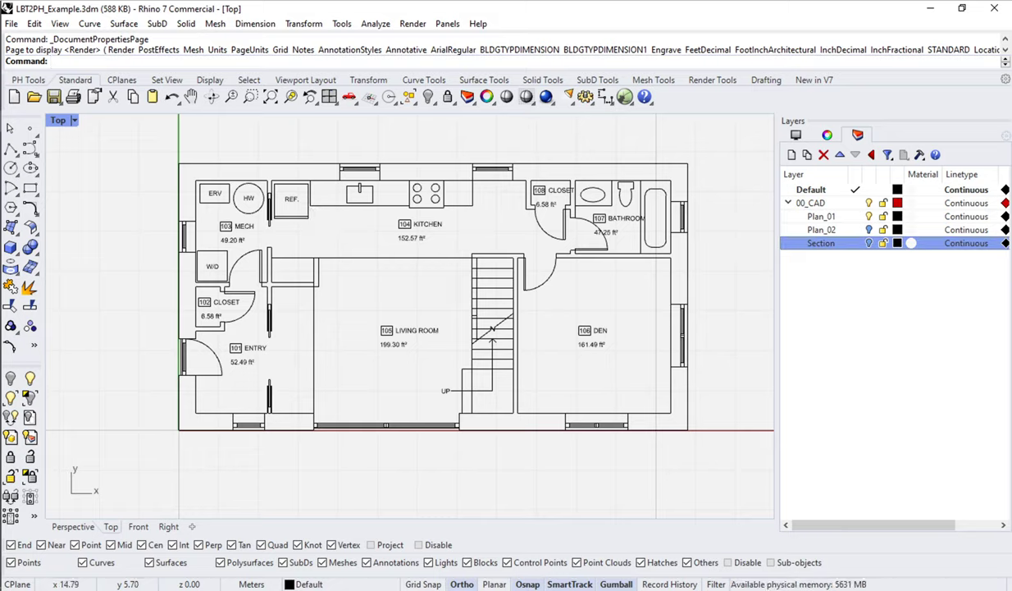
- Swap the Plan_01 layer for Plan_02 and maximize the Perspective viewport
{"action": "left_click", "coordinate": [868, 217]}
{"action": "left_click", "coordinate": [870, 230]}
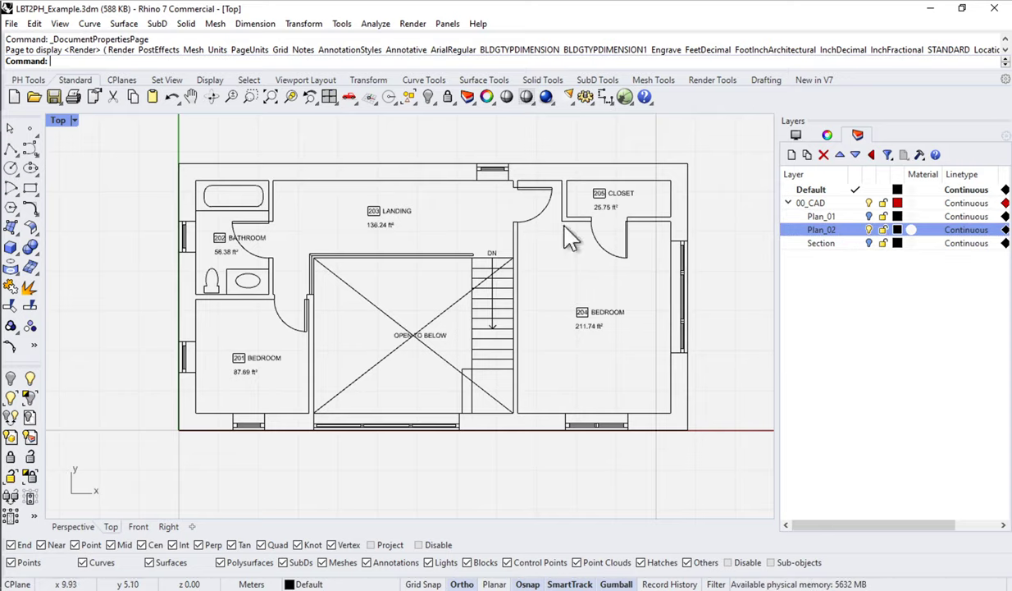
{"action": "double_click", "coordinate": [59, 121]}
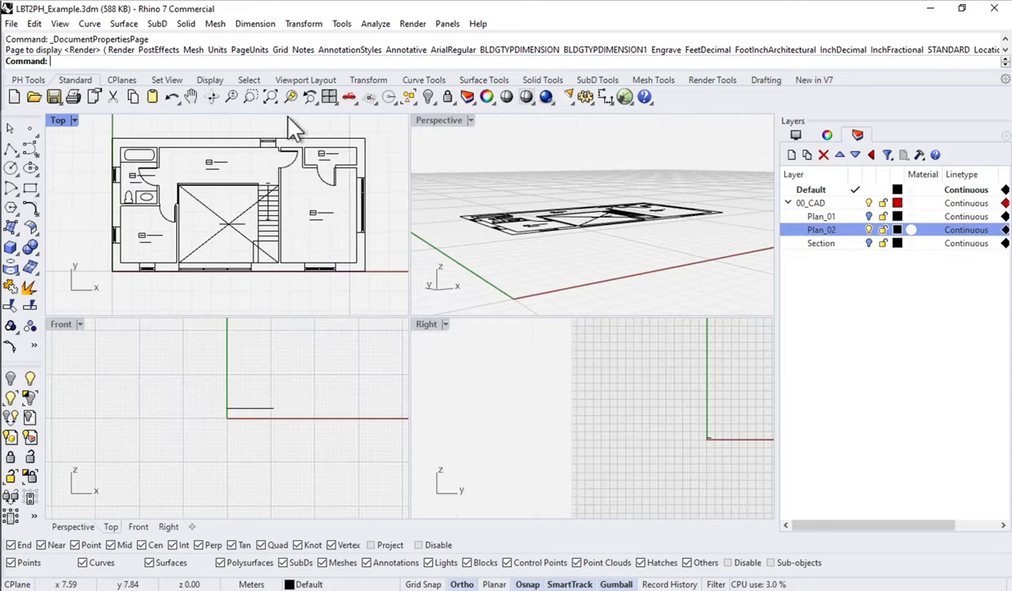
{"action": "double_click", "coordinate": [437, 123]}
{"action": "right_click_drag", "start_coordinate": [497, 296], "coordinate": [498, 297]}
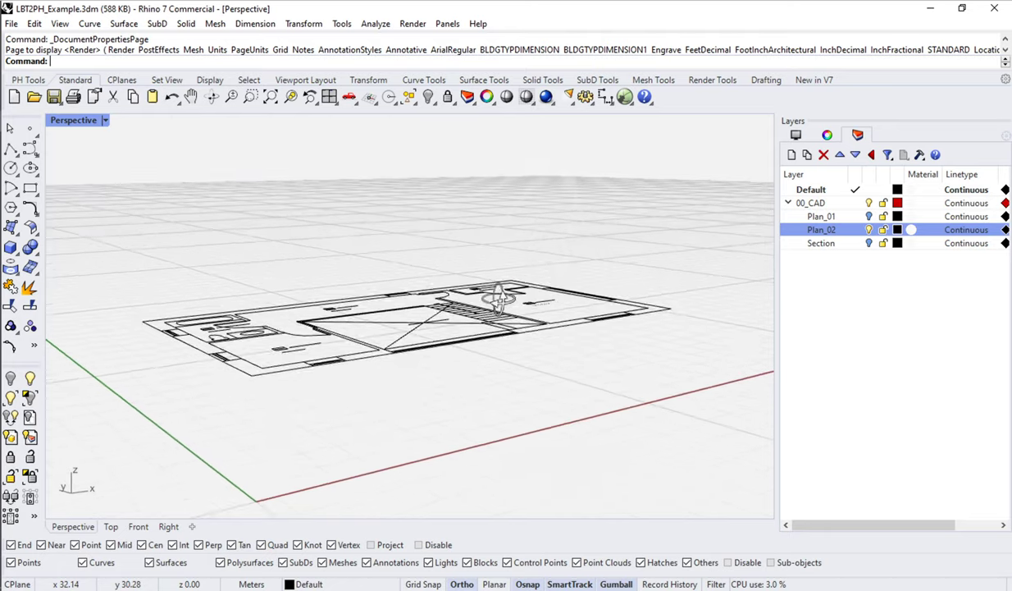
- Turn Plan_01 and Section back on and orbit to see both plans with the section
{"action": "left_click", "coordinate": [869, 215]}
{"action": "right_click_drag", "start_coordinate": [505, 374], "coordinate": [582, 343]}
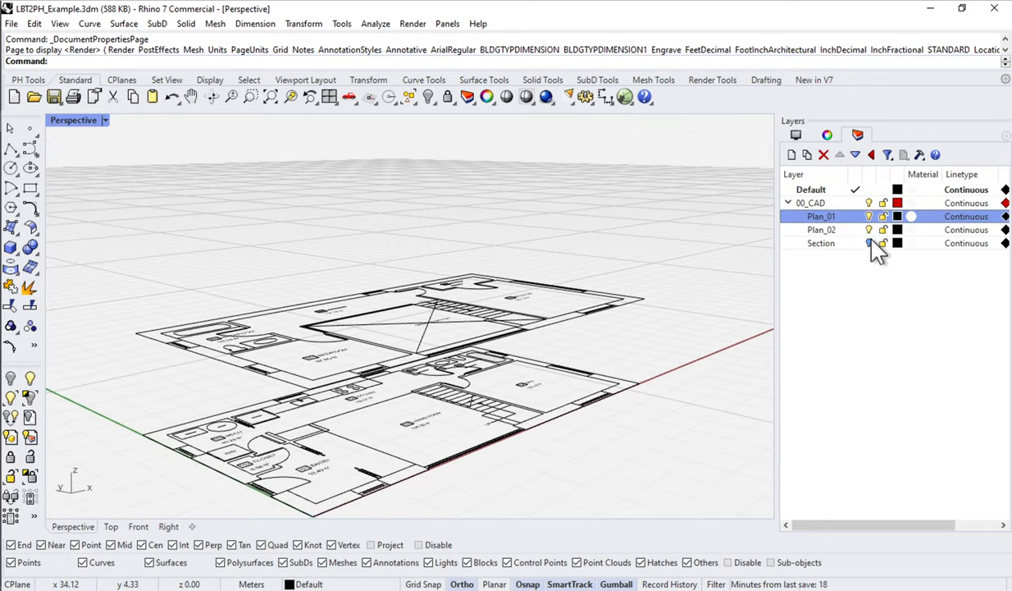
{"action": "left_click", "coordinate": [869, 243]}
{"action": "right_click_drag", "start_coordinate": [508, 370], "coordinate": [420, 321]}
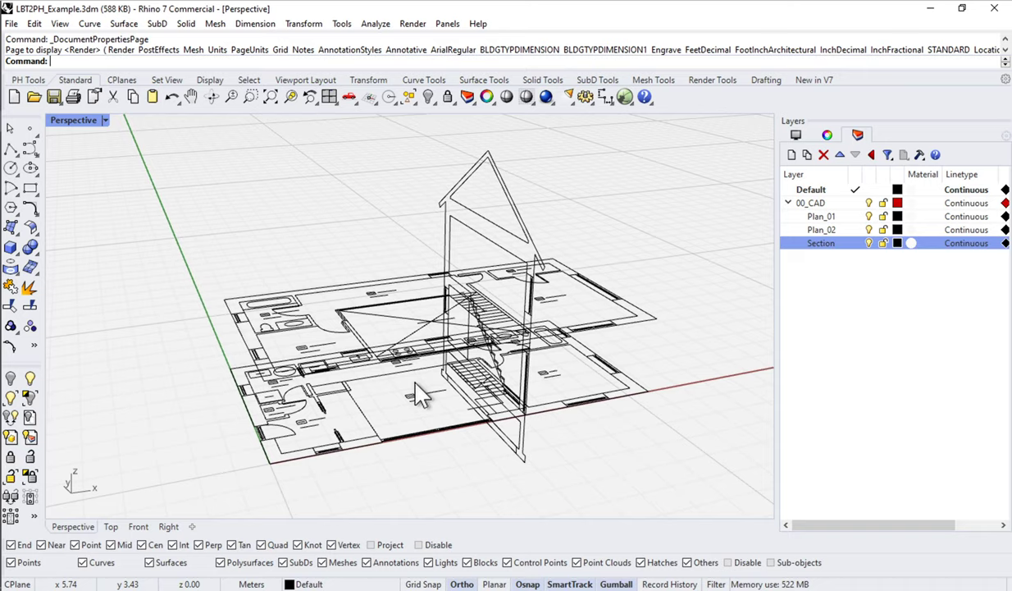
- Hide Plan_02, keeping Plan_01 and Section visible, and orbit to a low angle on the section
{"action": "left_click", "coordinate": [868, 243]}
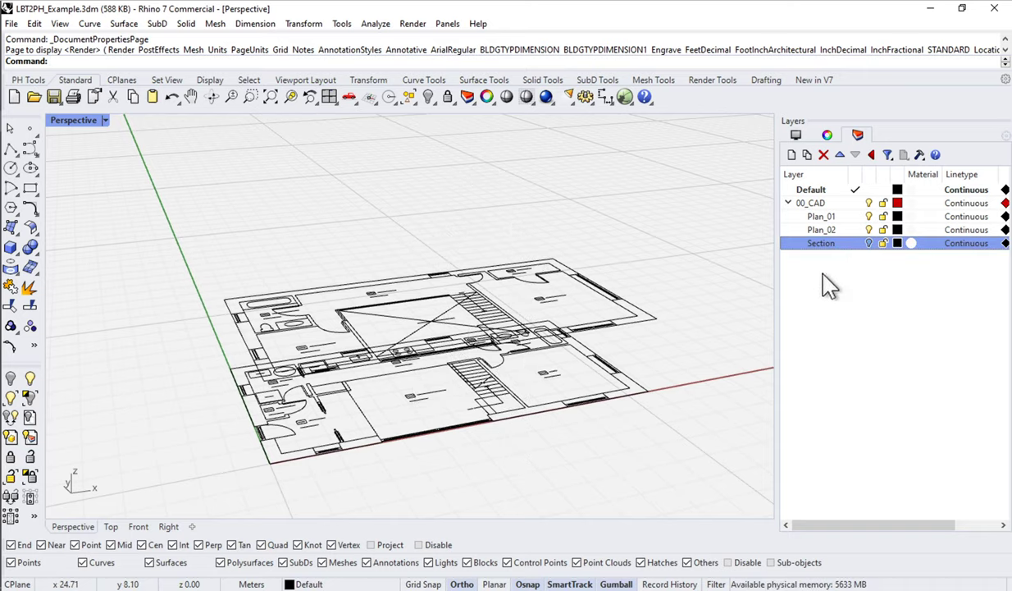
{"action": "left_click", "coordinate": [868, 229]}
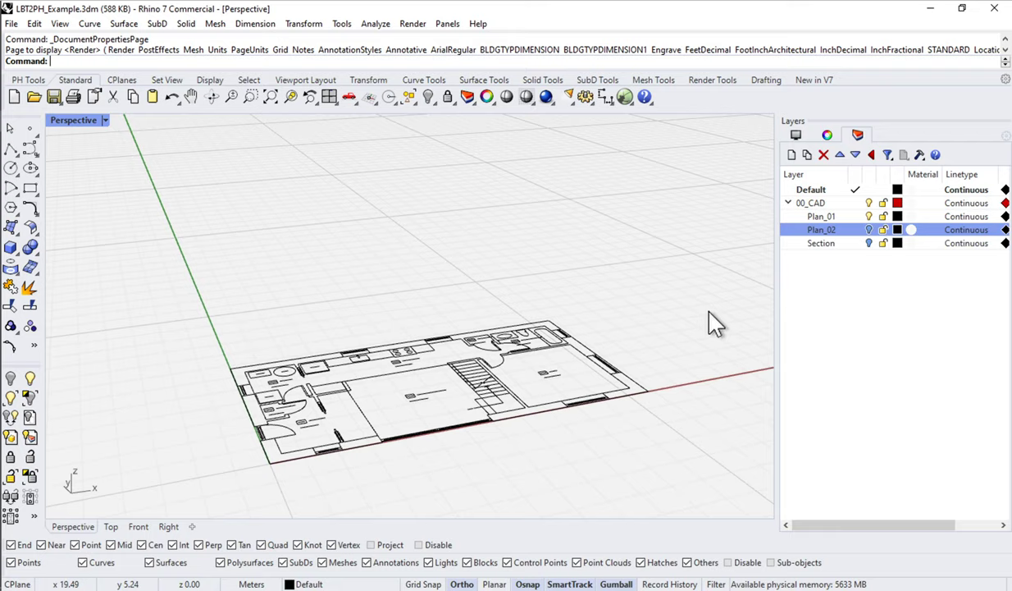
{"action": "left_click", "coordinate": [868, 243]}
{"action": "right_click_drag", "start_coordinate": [542, 361], "coordinate": [377, 437]}
{"action": "scroll", "coordinate": [381, 443], "scroll_direction": "up", "scroll_amount": 5}
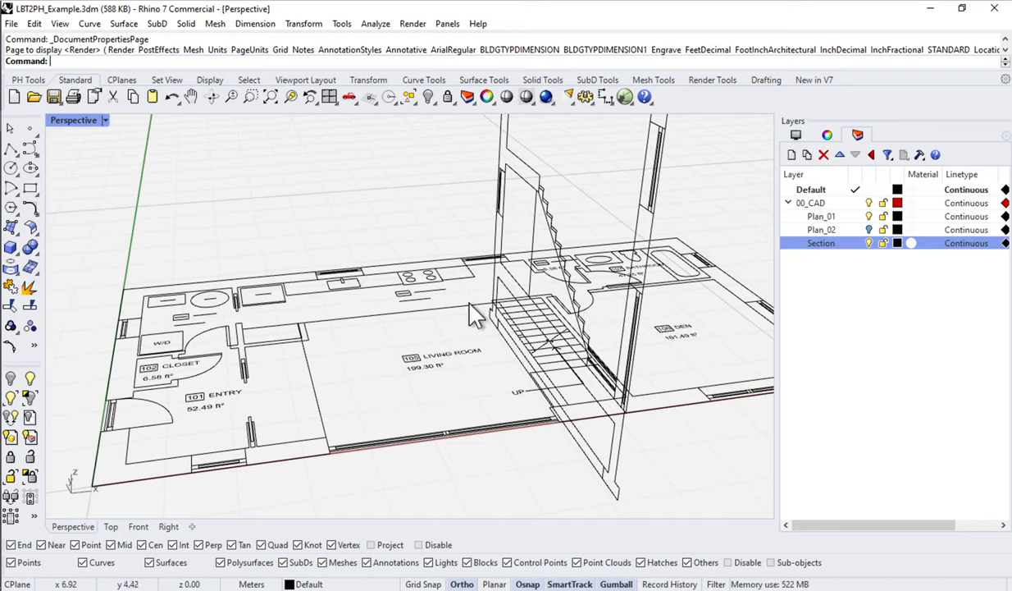
{"action": "right_click_drag", "start_coordinate": [414, 273], "coordinate": [381, 406]}
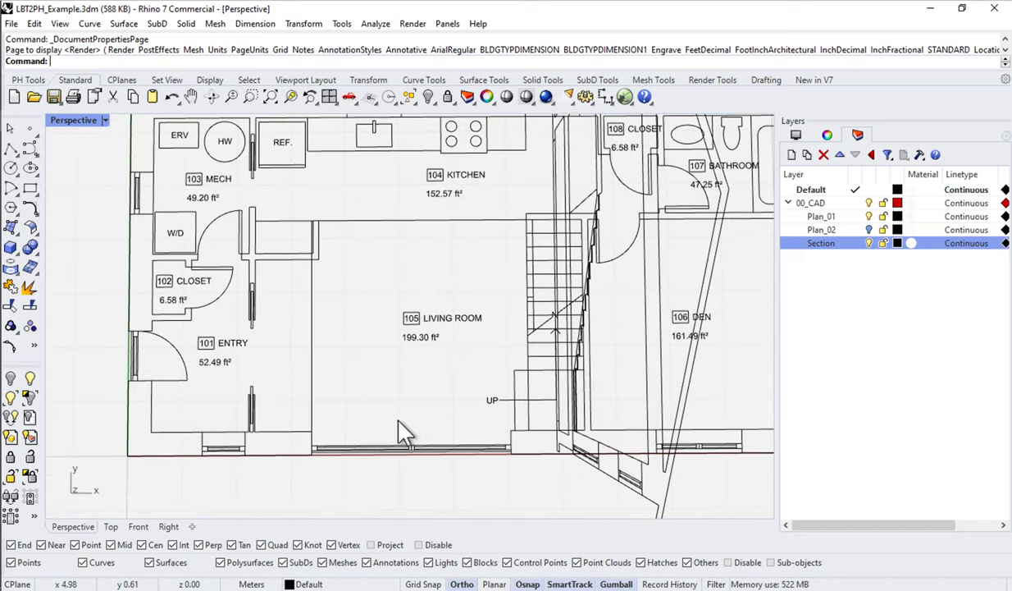
{"action": "scroll", "coordinate": [398, 422], "scroll_direction": "down", "scroll_amount": 3}
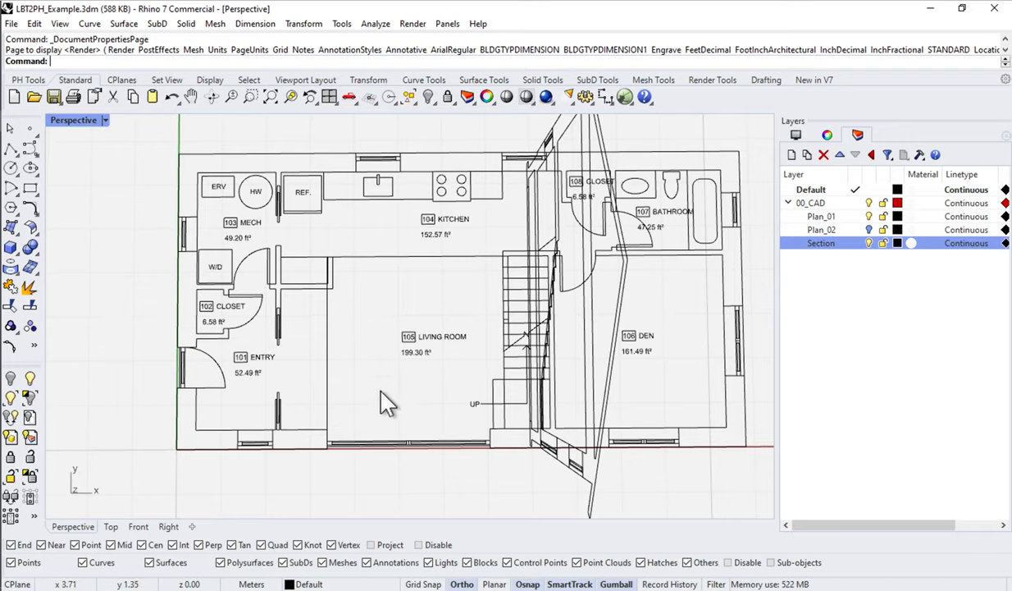
{"action": "right_click_drag", "start_coordinate": [373, 410], "coordinate": [448, 250]}
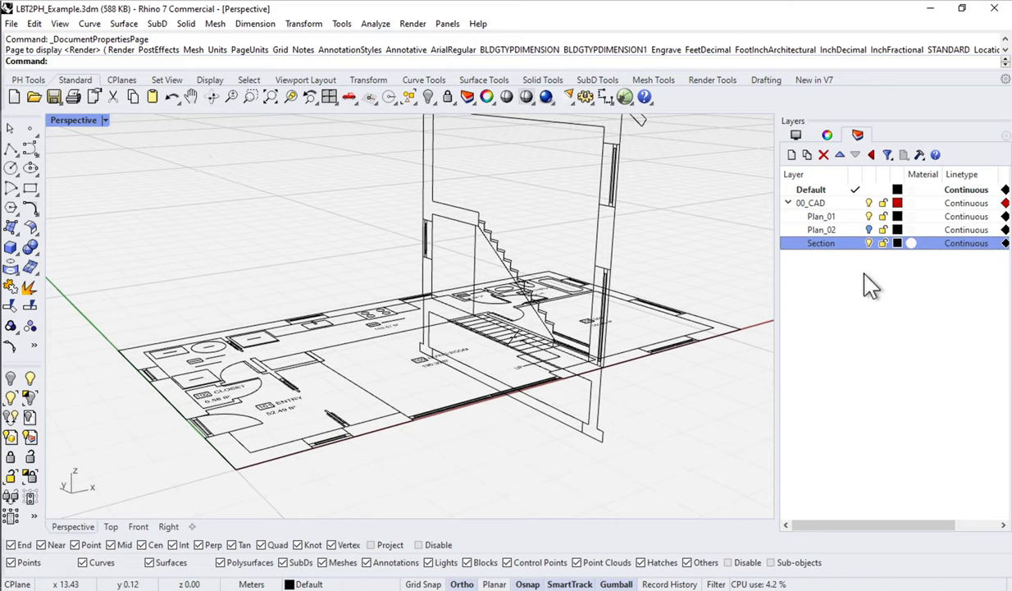
- Create a new top-level layer named 01_Geom
{"action": "left_click", "coordinate": [837, 287]}
{"action": "left_click", "coordinate": [792, 154]}
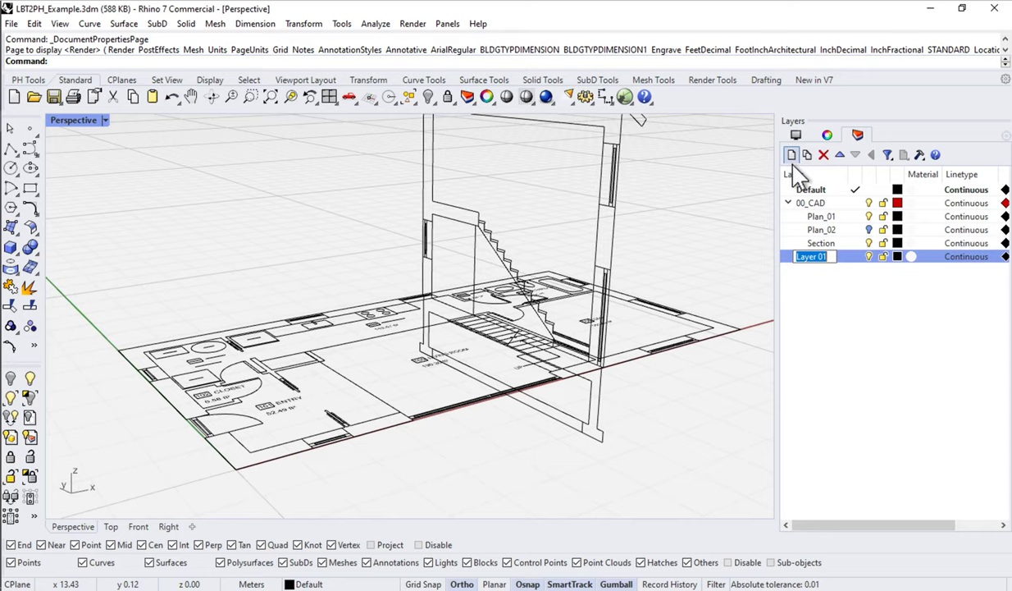
{"action": "type", "text": "01-"}
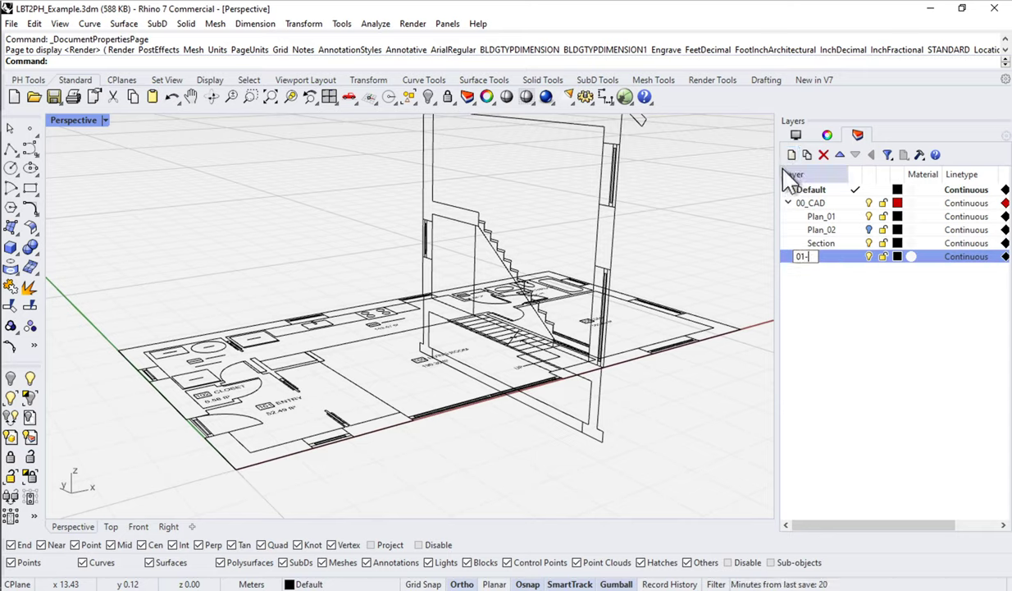
{"action": "key", "text": "Return"}
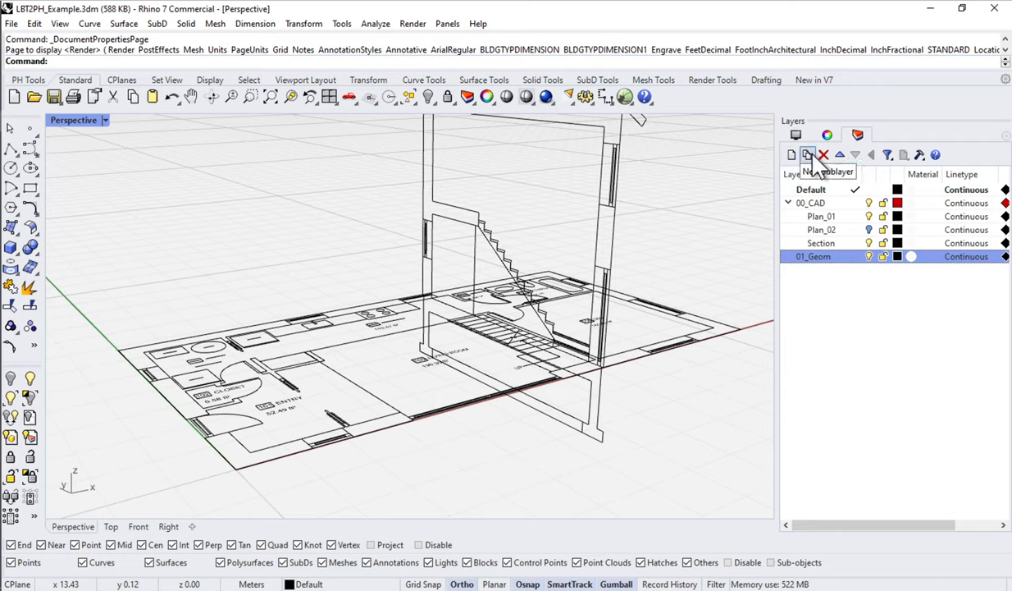
- Add a First Floor sublayer under 01_Geom and make it the current layer
{"action": "left_click", "coordinate": [807, 154]}
{"action": "type", "text": "First"}
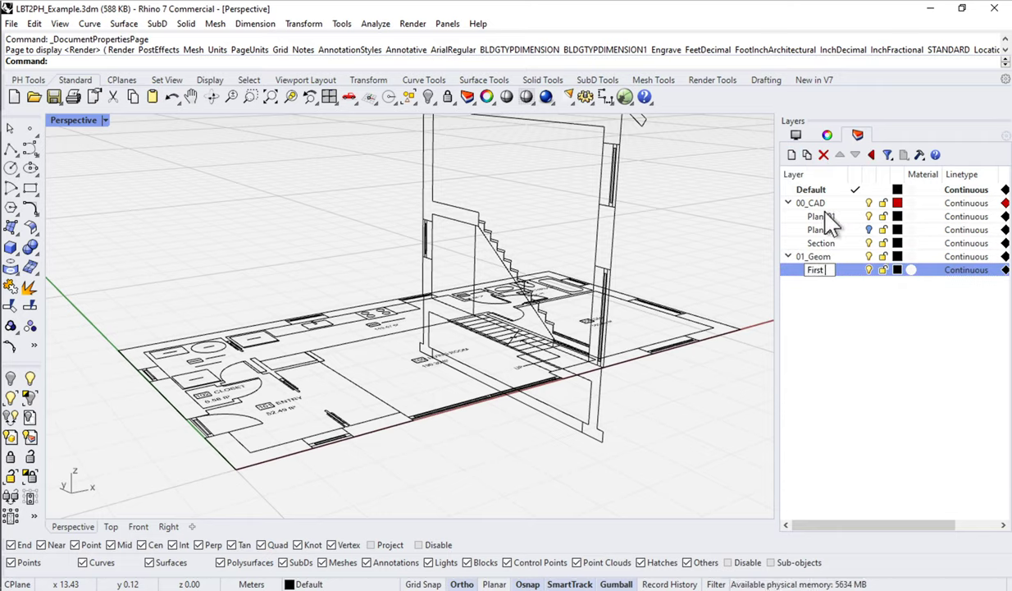
{"action": "type", "text": " Fllor"}
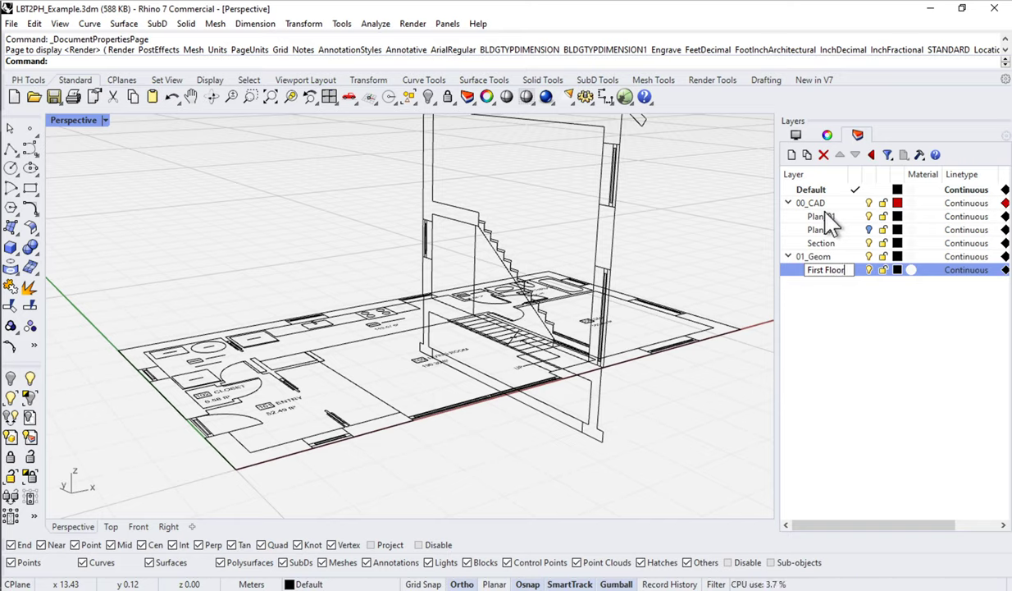
{"action": "key", "text": "Return"}
{"action": "left_click", "coordinate": [854, 270]}
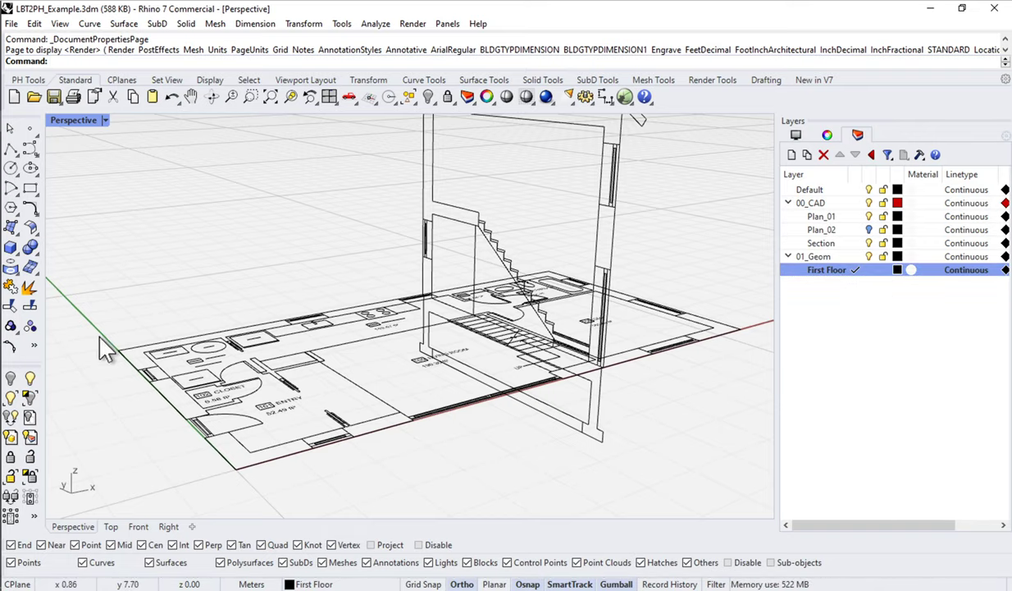
- Start a corner box and snap its two base corners to the first-floor plan corners
{"action": "right_click_drag", "start_coordinate": [106, 348], "coordinate": [176, 262]}
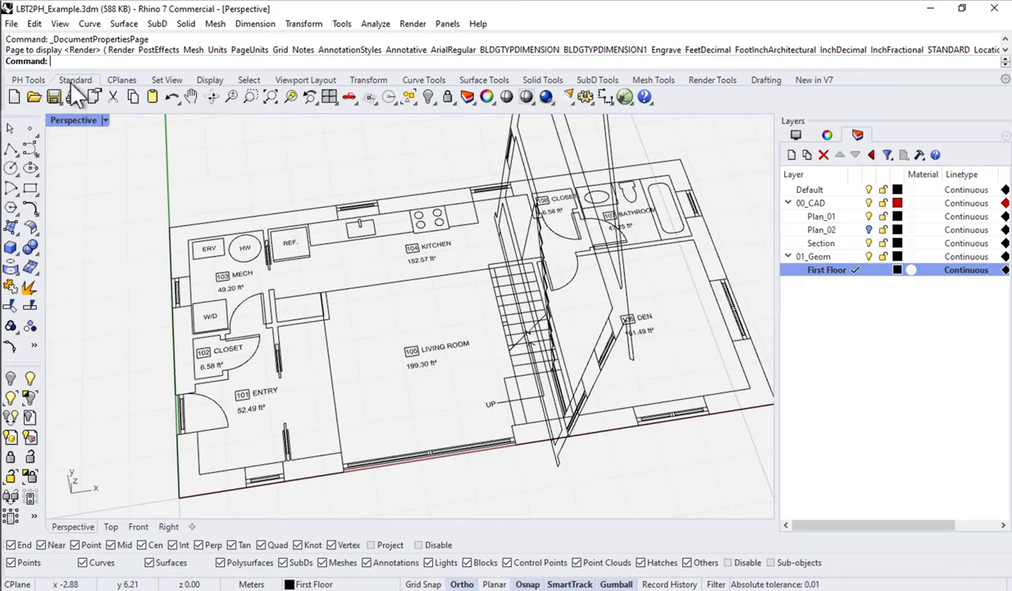
{"action": "left_click", "coordinate": [11, 248]}
{"action": "left_click", "coordinate": [173, 224]}
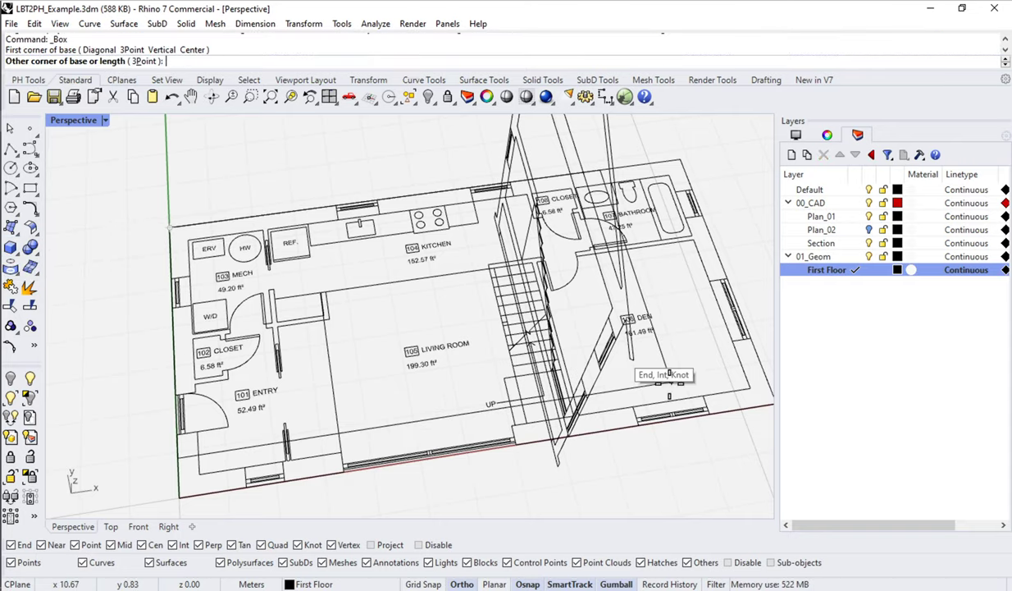
{"action": "scroll", "coordinate": [668, 374], "scroll_direction": "down", "scroll_amount": 2}
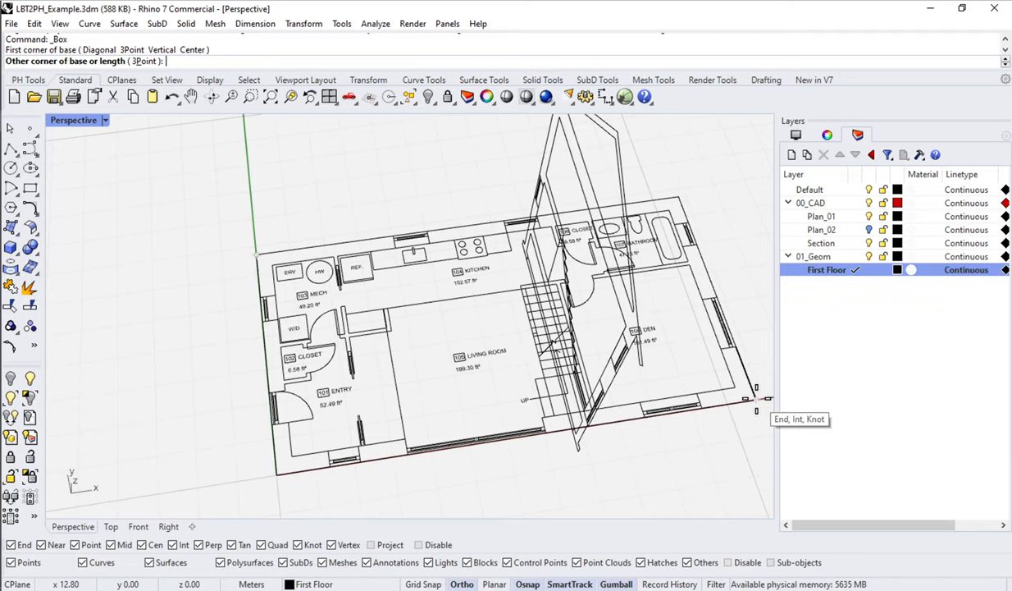
{"action": "left_click", "coordinate": [756, 399]}
- Set the box height at the section's stair-wall corner, reaching the second-floor level
{"action": "right_click_drag", "start_coordinate": [551, 363], "coordinate": [617, 327]}
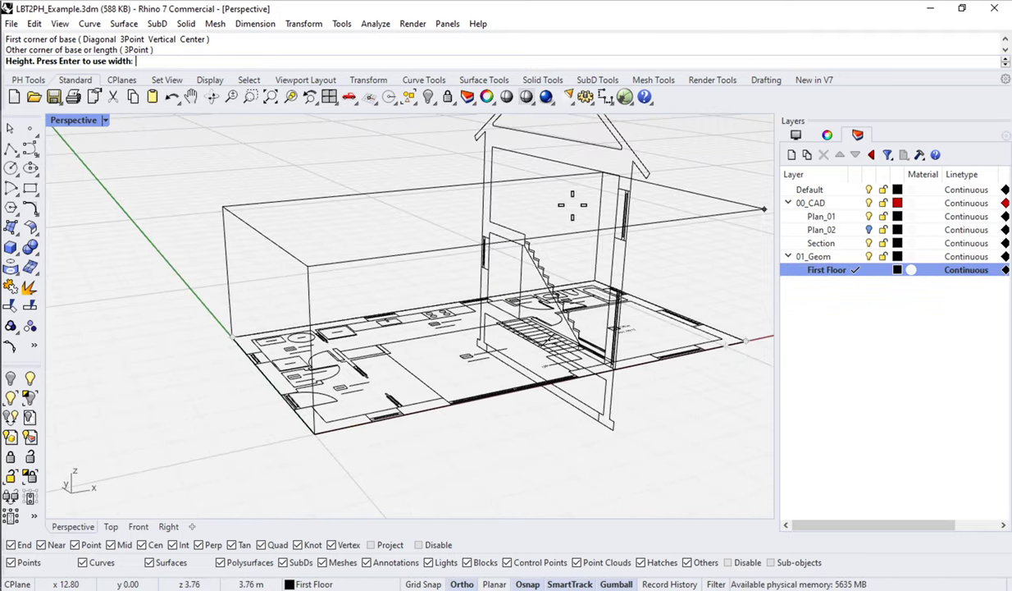
{"action": "scroll", "coordinate": [511, 254], "scroll_direction": "up", "scroll_amount": 5}
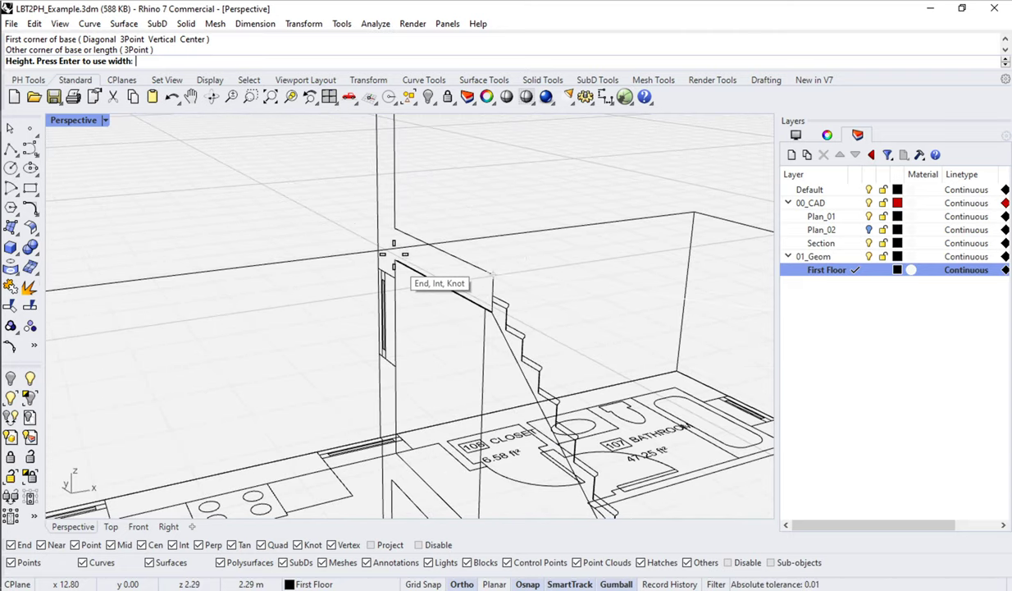
{"action": "scroll", "coordinate": [497, 275], "scroll_direction": "up", "scroll_amount": 3}
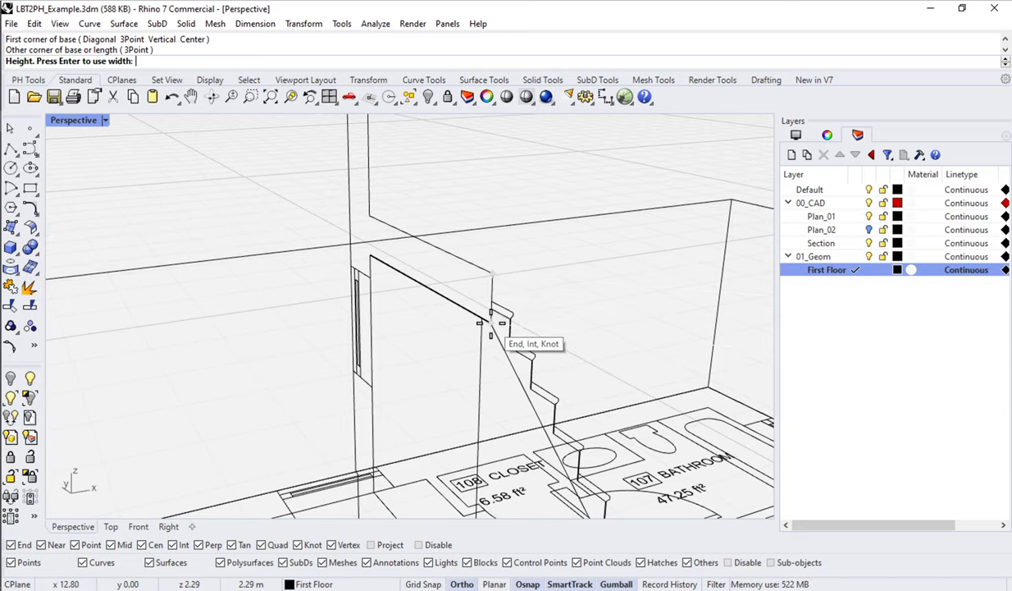
{"action": "left_click", "coordinate": [494, 303]}
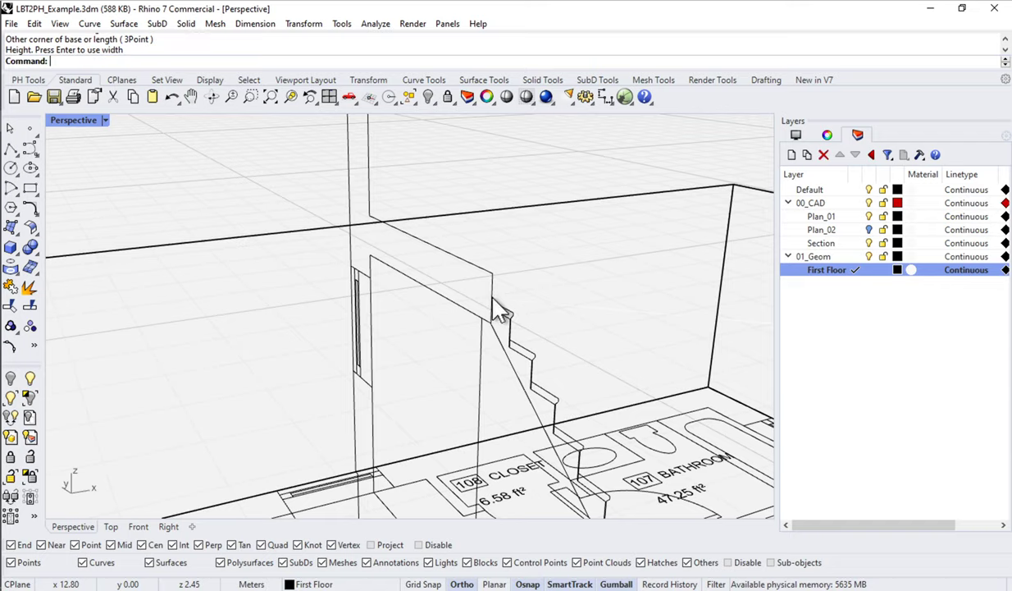
{"action": "right_click_drag", "start_coordinate": [498, 312], "coordinate": [529, 260]}
{"action": "scroll", "coordinate": [536, 275], "scroll_direction": "down", "scroll_amount": 6}
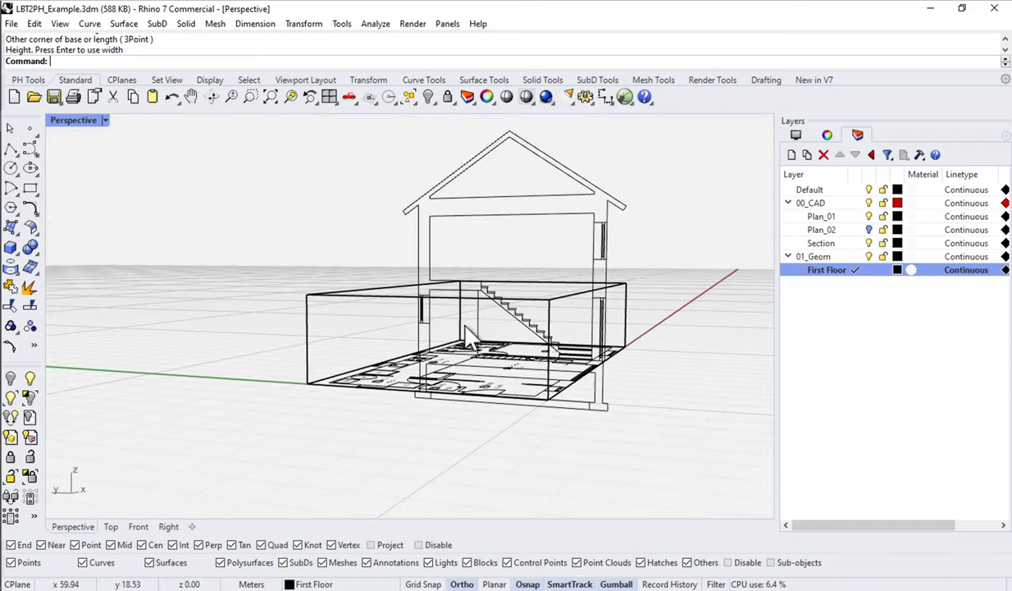
{"action": "right_click_drag", "start_coordinate": [470, 332], "coordinate": [468, 258]}
{"action": "scroll", "coordinate": [453, 301], "scroll_direction": "up", "scroll_amount": 5}
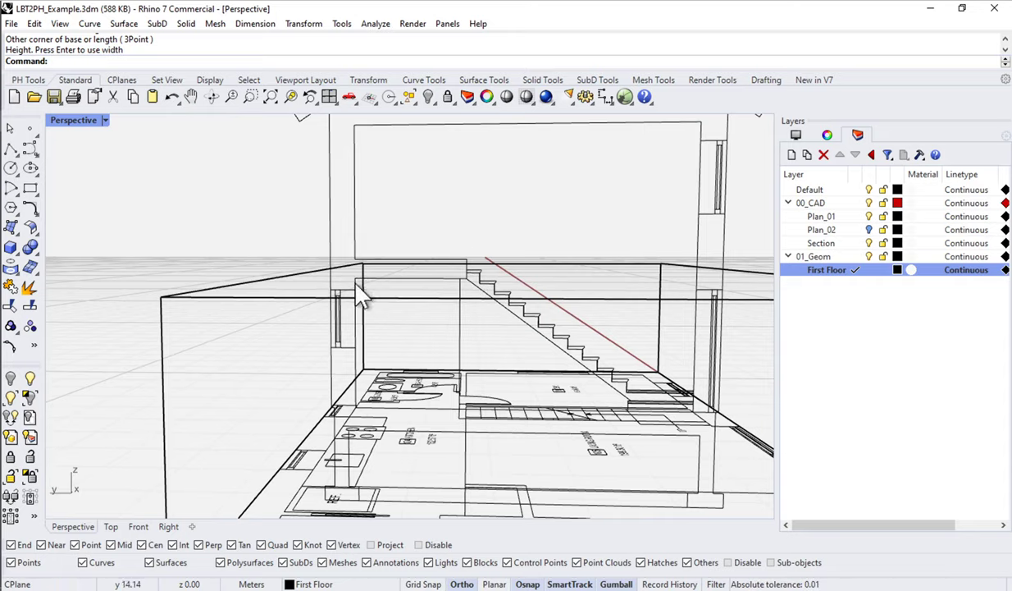
{"action": "right_click_drag", "start_coordinate": [420, 267], "coordinate": [541, 271]}
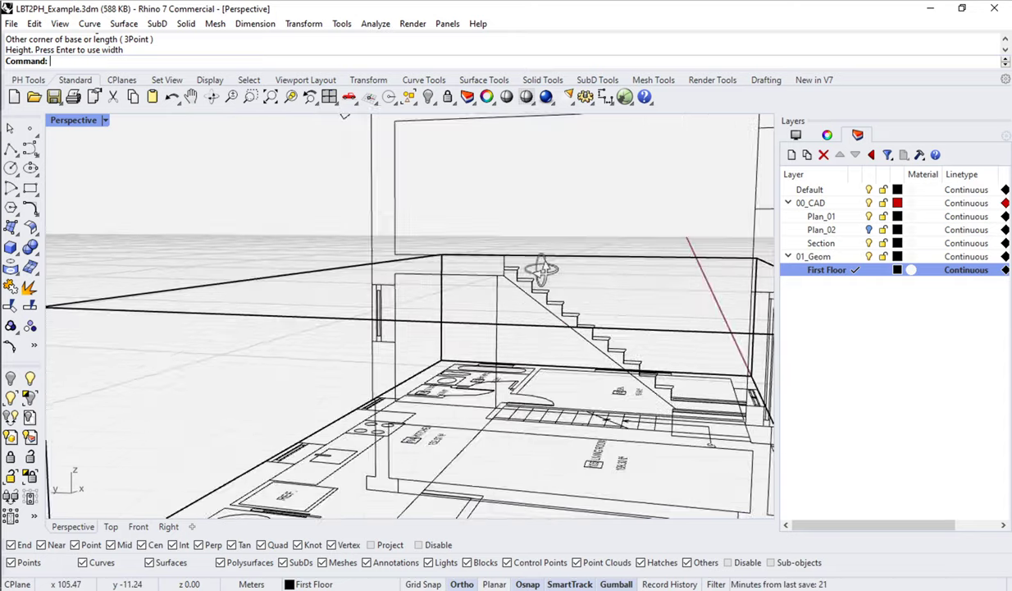
{"action": "scroll", "coordinate": [541, 271], "scroll_direction": "down", "scroll_amount": 6}
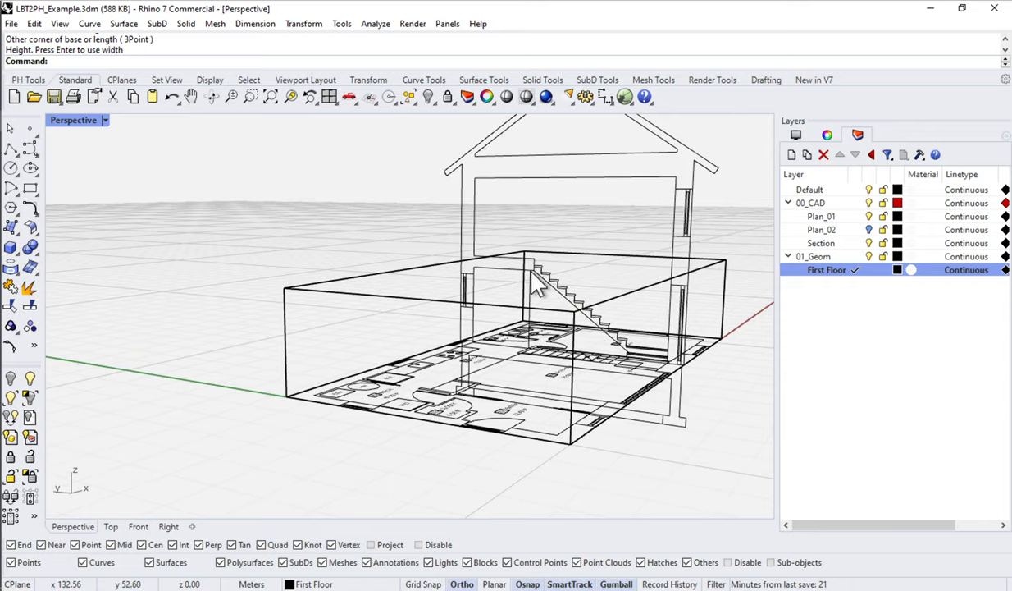
{"action": "right_click_drag", "start_coordinate": [476, 281], "coordinate": [521, 264]}
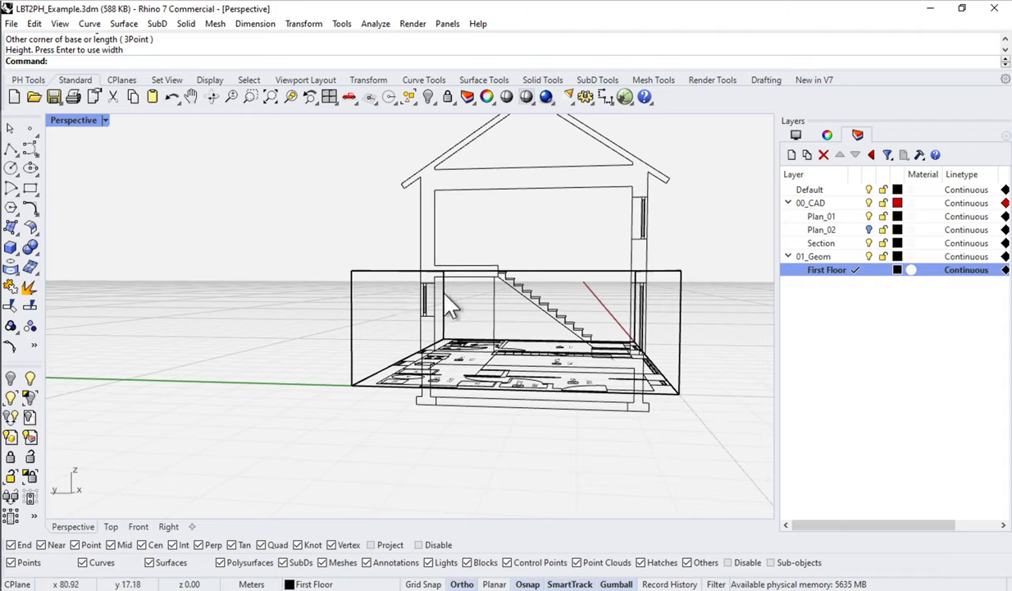
- Switch the Perspective viewport to Ghosted display mode
{"action": "left_click", "coordinate": [106, 120]}
{"action": "left_click", "coordinate": [144, 158]}
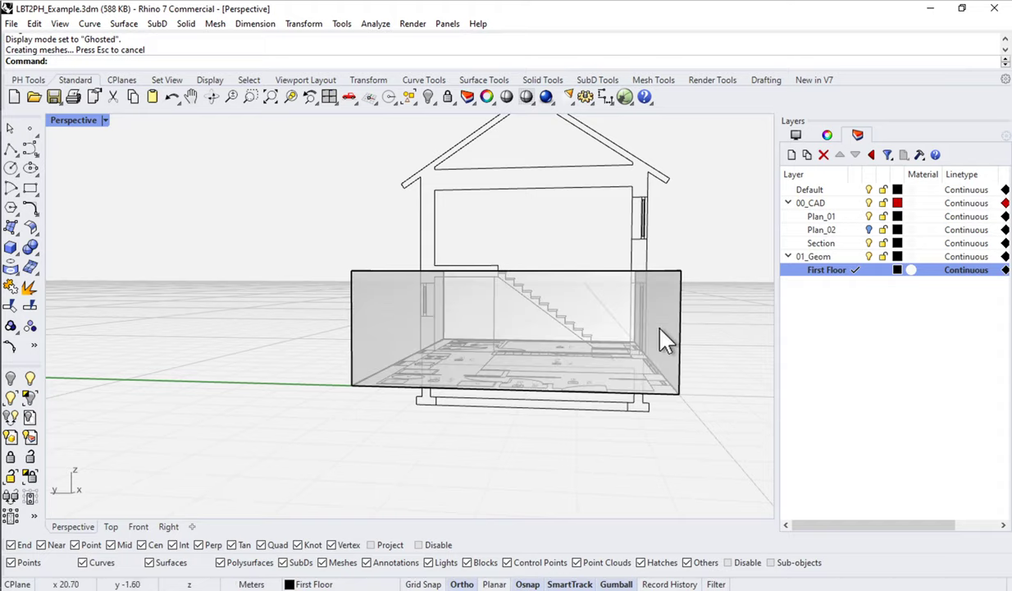
{"action": "mouse_move", "coordinate": [662, 339]}
{"action": "right_mouse_down"}
{"action": "mouse_move", "coordinate": [664, 316]}
{"action": "mouse_move", "coordinate": [638, 379]}
{"action": "mouse_move", "coordinate": [549, 327]}
{"action": "mouse_move", "coordinate": [383, 325]}
{"action": "mouse_move", "coordinate": [605, 322]}
{"action": "mouse_move", "coordinate": [599, 315]}
{"action": "mouse_move", "coordinate": [661, 344]}
{"action": "mouse_move", "coordinate": [599, 339]}
{"action": "mouse_move", "coordinate": [599, 323]}
{"action": "mouse_move", "coordinate": [543, 335]}
{"action": "mouse_move", "coordinate": [425, 332]}
{"action": "mouse_move", "coordinate": [588, 321]}
{"action": "right_mouse_up"}
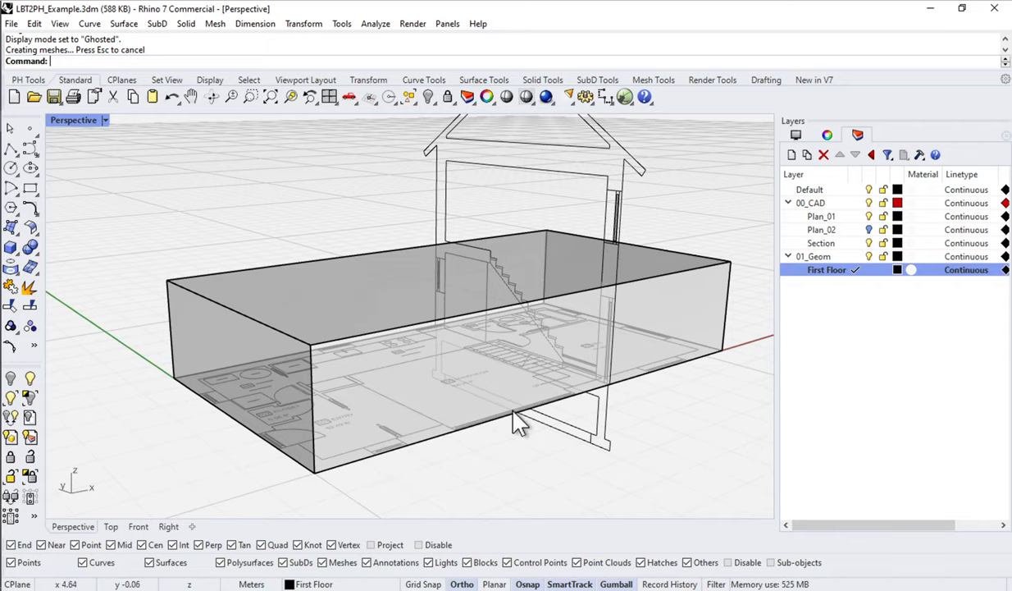
- Orbit beneath the box and hide the Plan_01 layer linework
{"action": "right_click_drag", "start_coordinate": [515, 407], "coordinate": [599, 380]}
{"action": "right_click_drag", "start_coordinate": [648, 434], "coordinate": [617, 383], "text": "shift"}
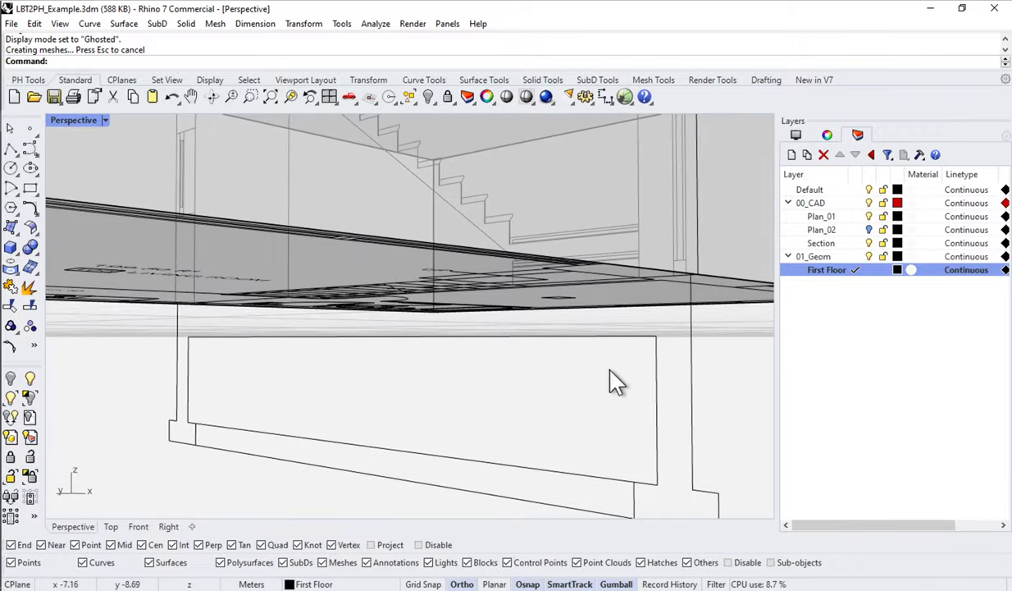
{"action": "mouse_move", "coordinate": [599, 312]}
{"action": "right_mouse_down"}
{"action": "mouse_move", "coordinate": [584, 289]}
{"action": "mouse_move", "coordinate": [615, 305]}
{"action": "right_mouse_up"}
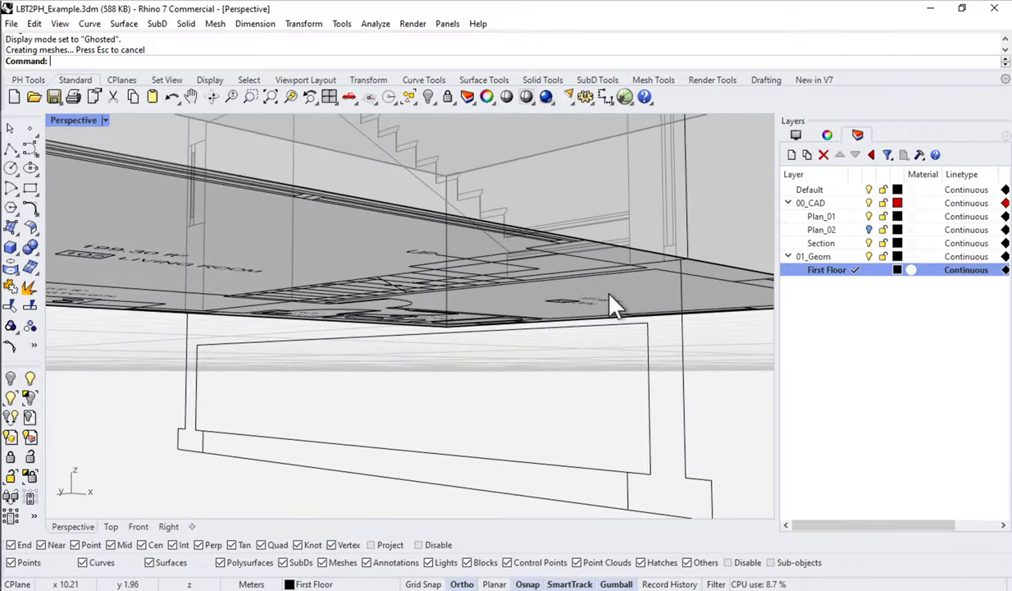
{"action": "left_click", "coordinate": [869, 216]}
- Test-select the box's bottom face and front bottom edge, then orbit around the underside
{"action": "left_click", "coordinate": [513, 302]}
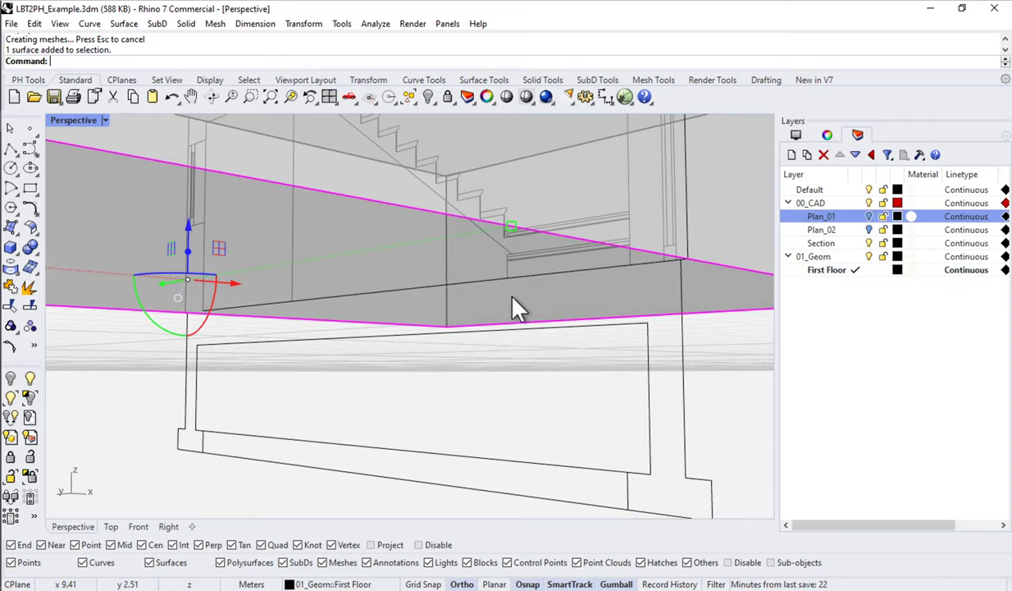
{"action": "key", "text": "Escape"}
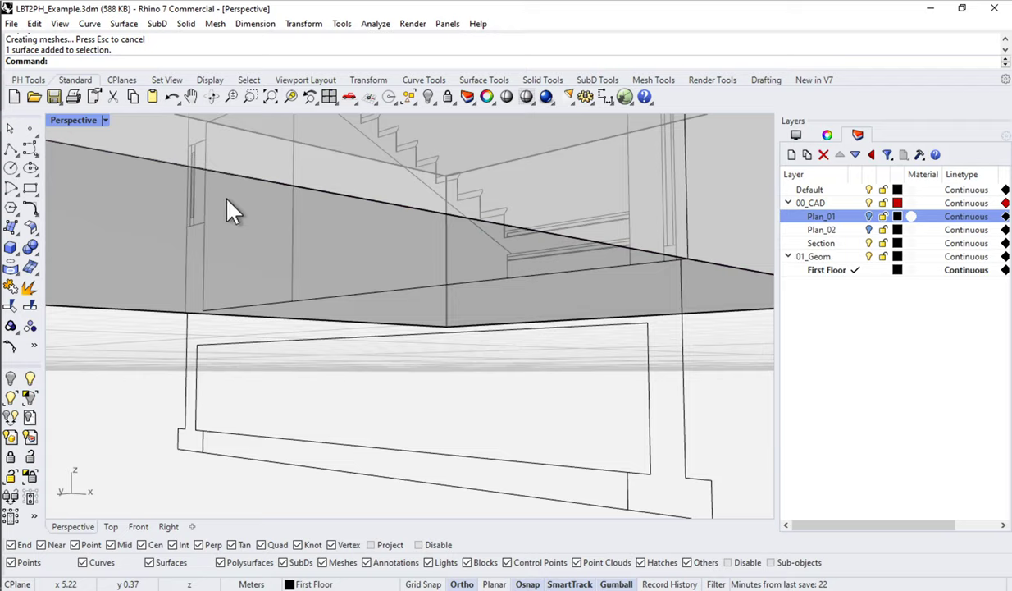
{"action": "left_click", "coordinate": [207, 318], "text": "ctrl+shift"}
{"action": "key", "text": "Escape"}
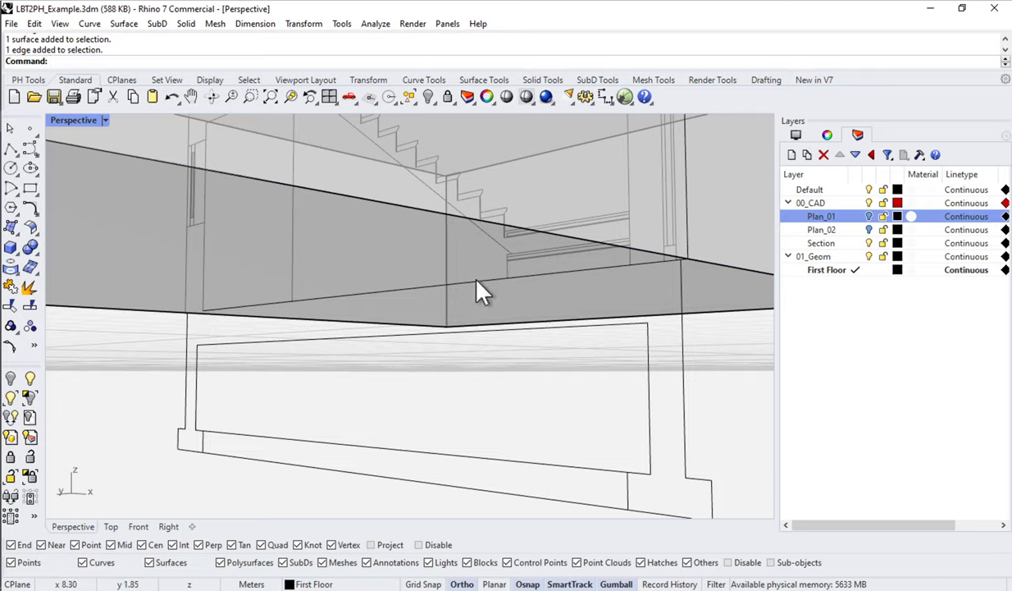
{"action": "right_click_drag", "start_coordinate": [402, 316], "coordinate": [626, 309]}
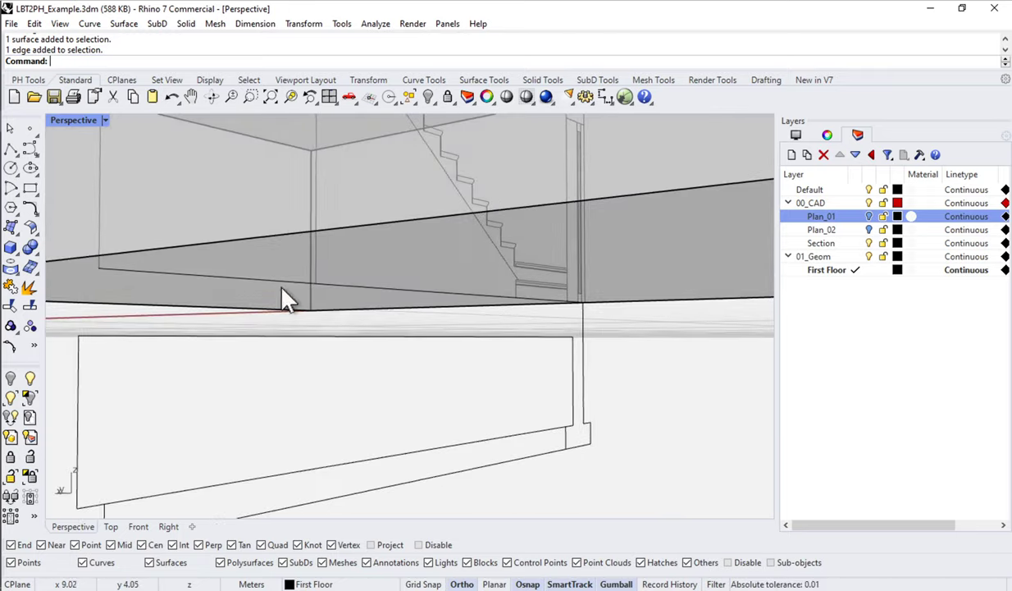
{"action": "right_click_drag", "start_coordinate": [113, 357], "coordinate": [80, 341]}
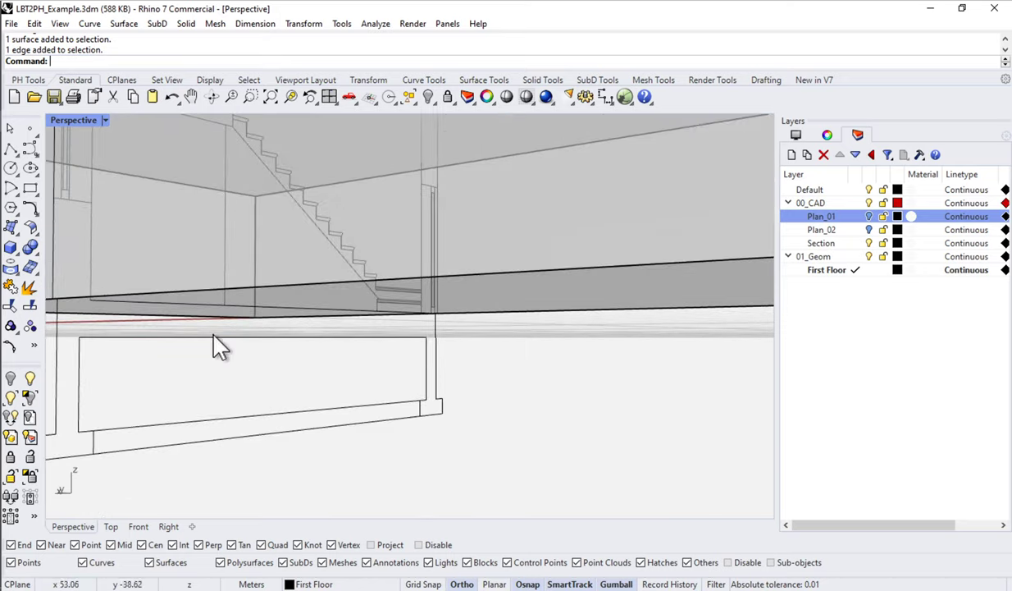
{"action": "right_click_drag", "start_coordinate": [219, 344], "coordinate": [285, 299]}
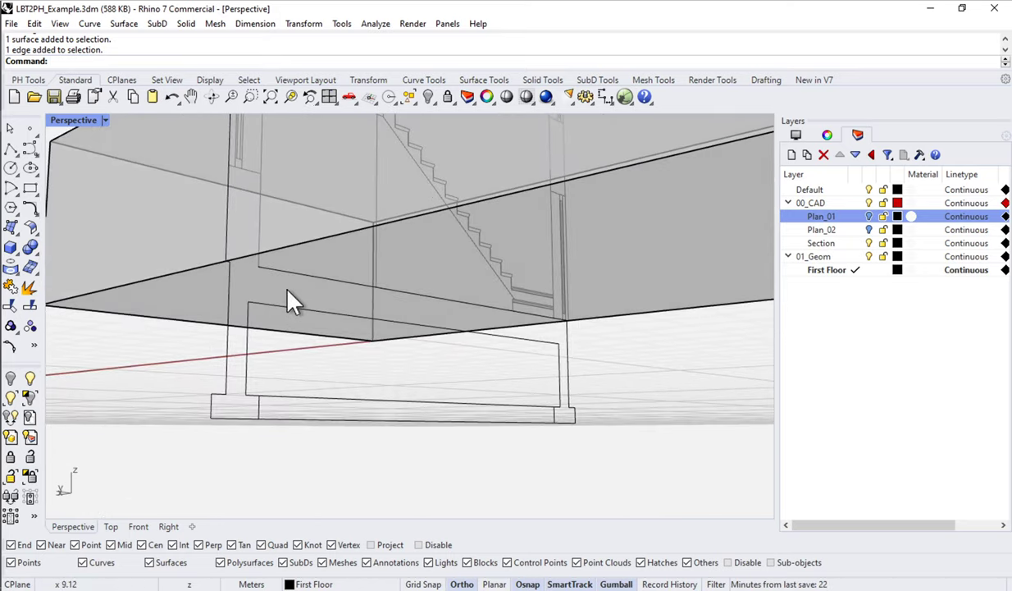
{"action": "right_click_drag", "start_coordinate": [210, 301], "coordinate": [261, 301]}
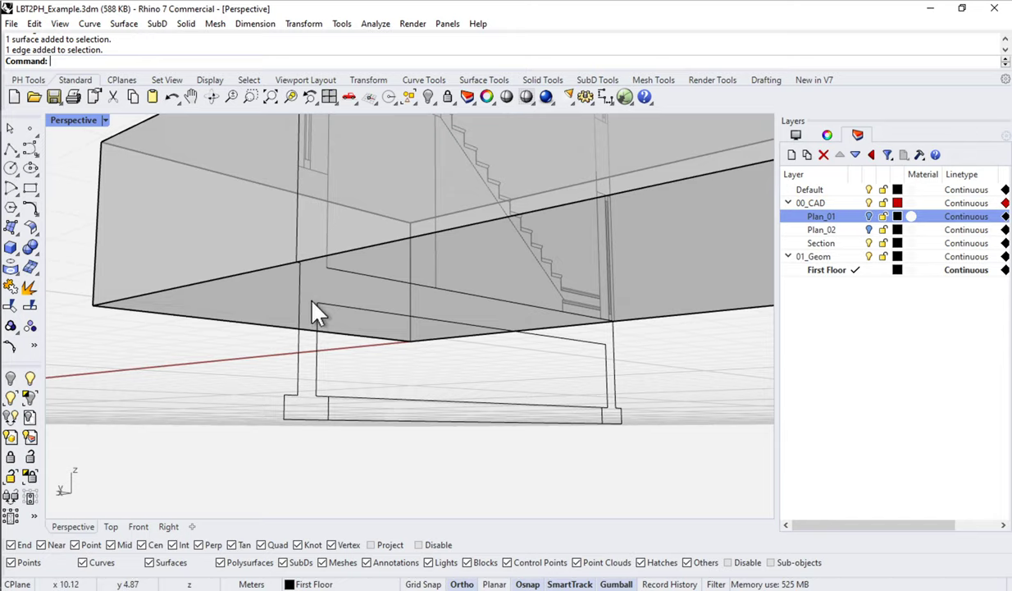
- Select the box's bottom face and make a first Move attempt from the slab corner
{"action": "left_click", "coordinate": [254, 307]}
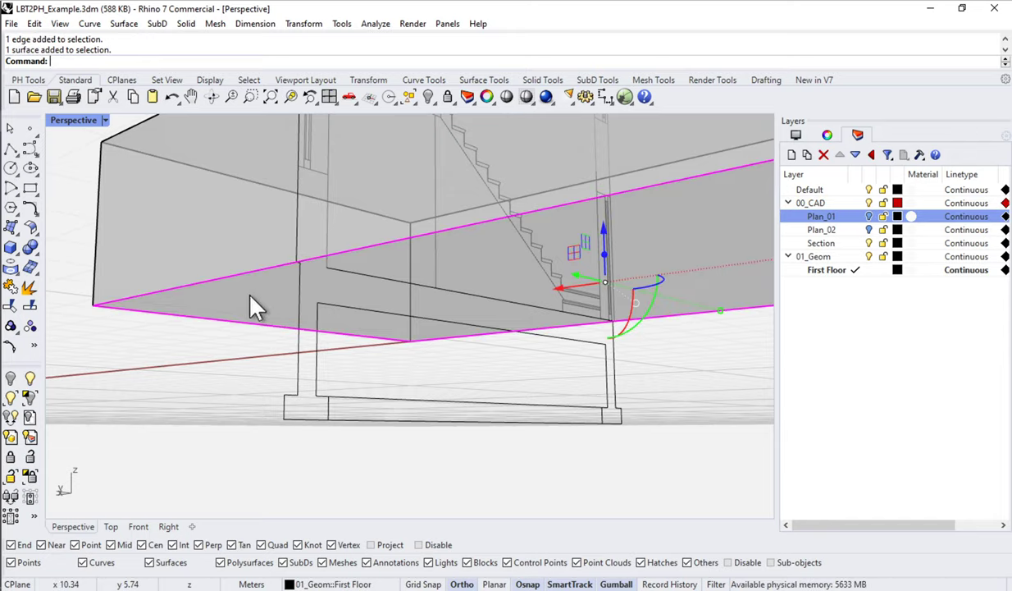
{"action": "scroll", "coordinate": [254, 305], "scroll_direction": "down", "scroll_amount": 1}
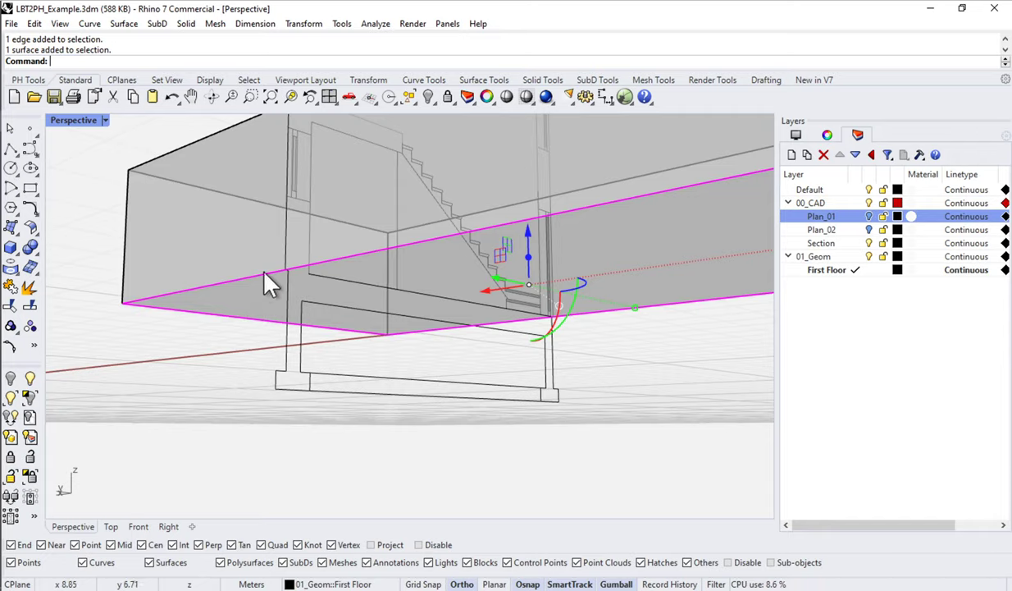
{"action": "right_click_drag", "start_coordinate": [320, 291], "coordinate": [463, 279]}
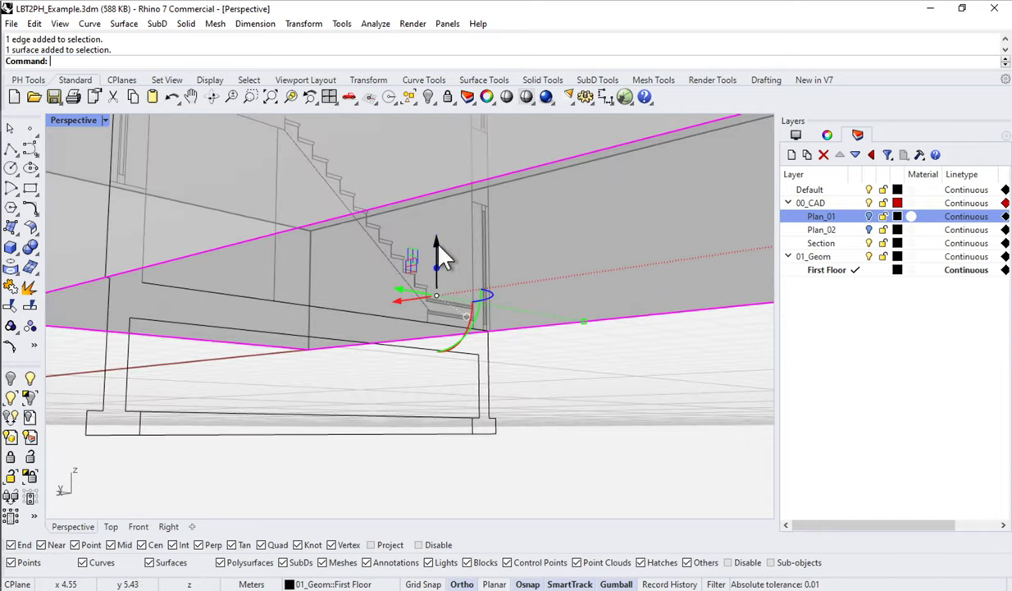
{"action": "left_click_drag", "start_coordinate": [442, 257], "coordinate": [332, 299]}
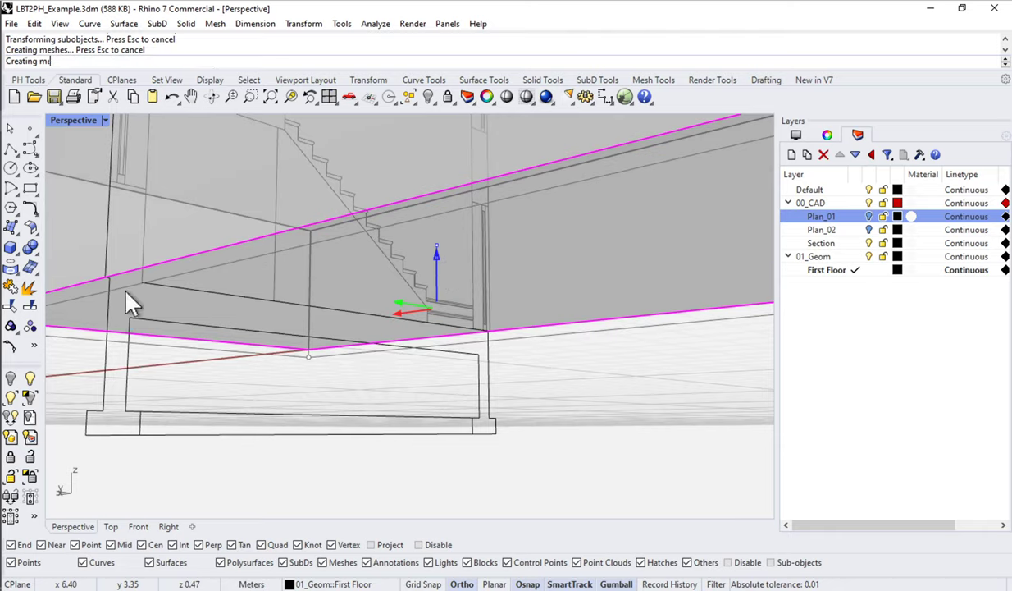
{"action": "right_click_drag", "start_coordinate": [189, 349], "coordinate": [287, 326]}
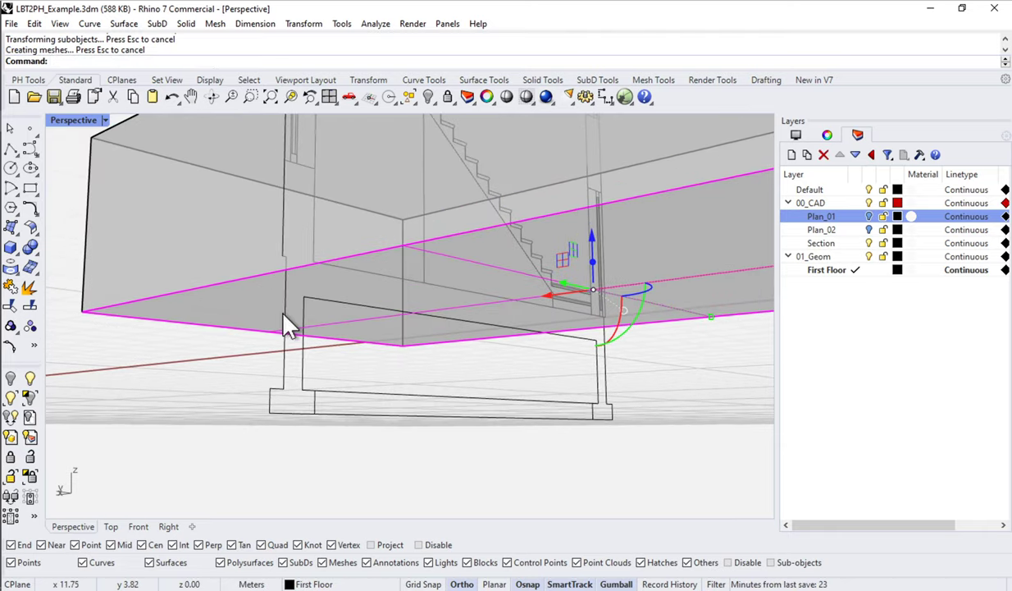
{"action": "type", "text": "m"}
{"action": "key", "text": "Return"}
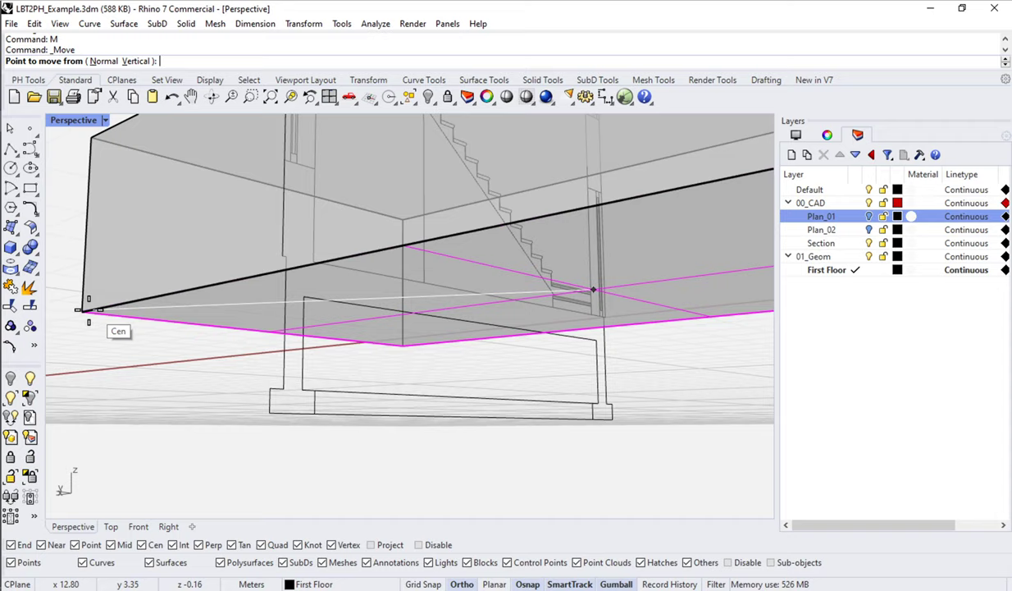
{"action": "left_click", "coordinate": [84, 310]}
{"action": "type", "text": "v"}
{"action": "key", "text": "Return"}
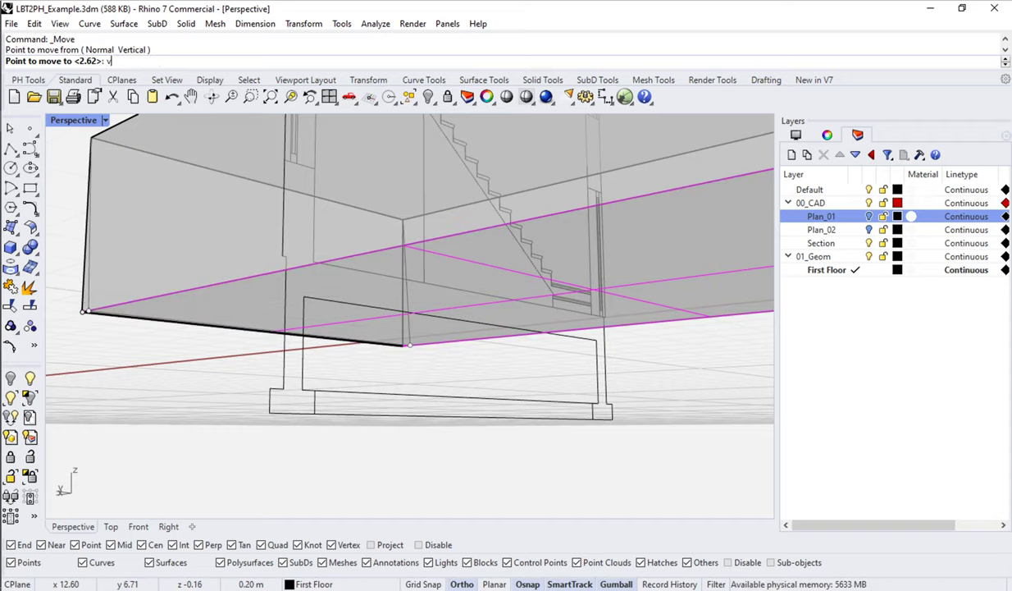
{"action": "left_click", "coordinate": [88, 316]}
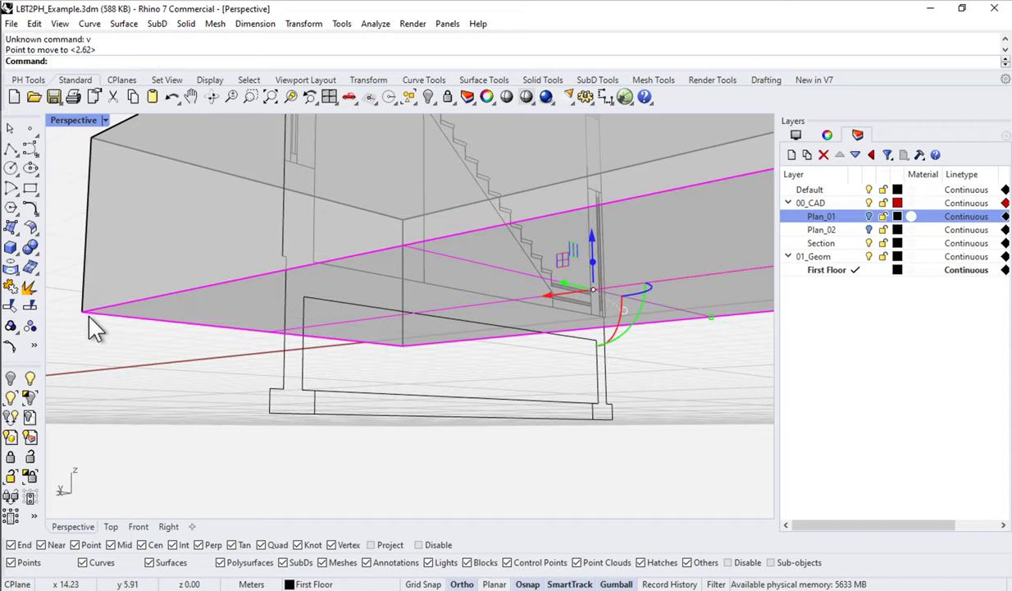
- Move the bottom face vertically from the slab corner down to the section's wall corner
{"action": "type", "text": "m"}
{"action": "key", "text": "Return"}
{"action": "type", "text": "v"}
{"action": "key", "text": "Return"}
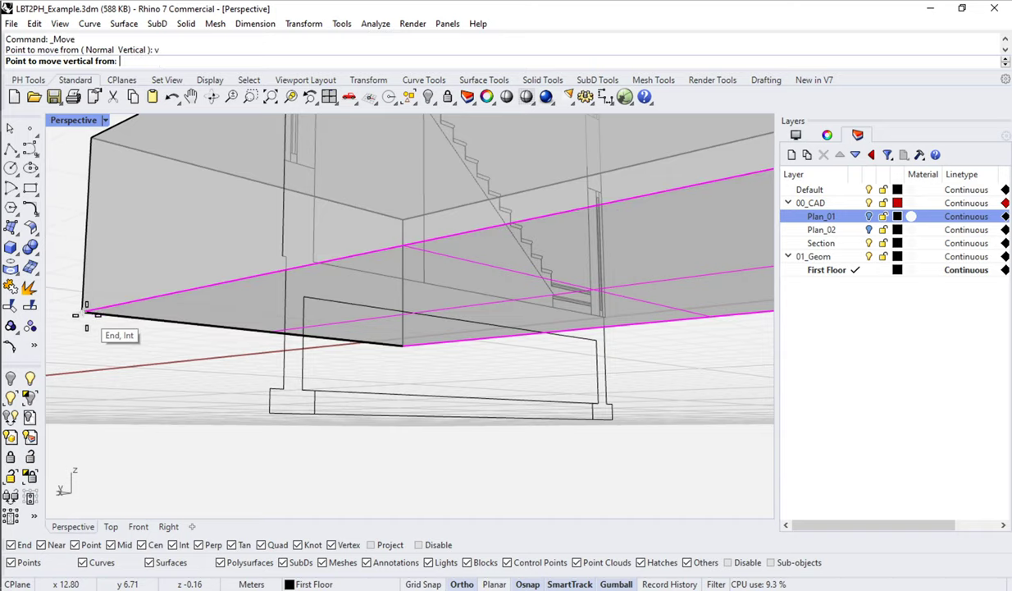
{"action": "left_click", "coordinate": [84, 311]}
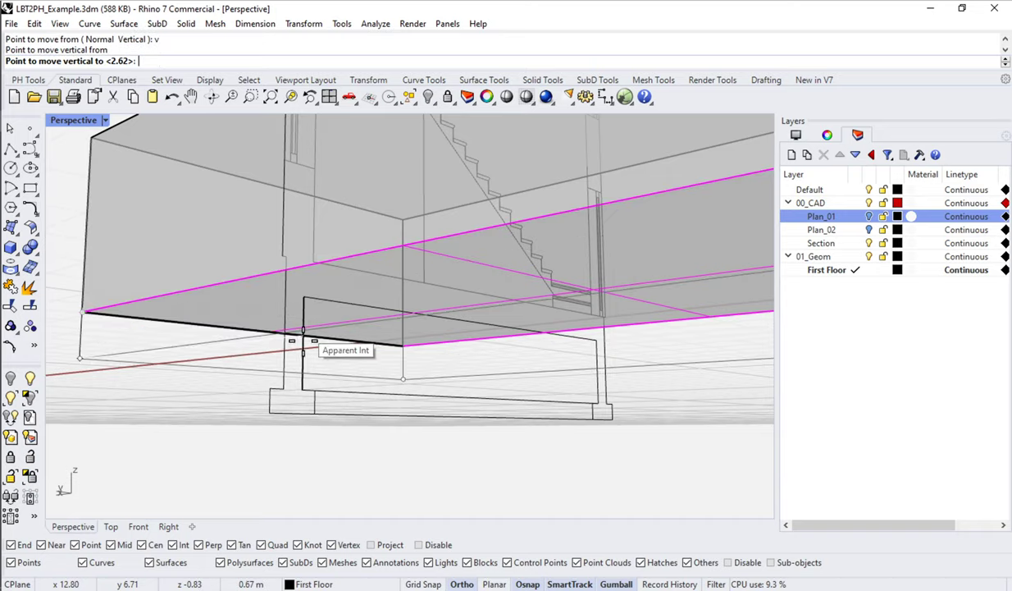
{"action": "left_click", "coordinate": [304, 301]}
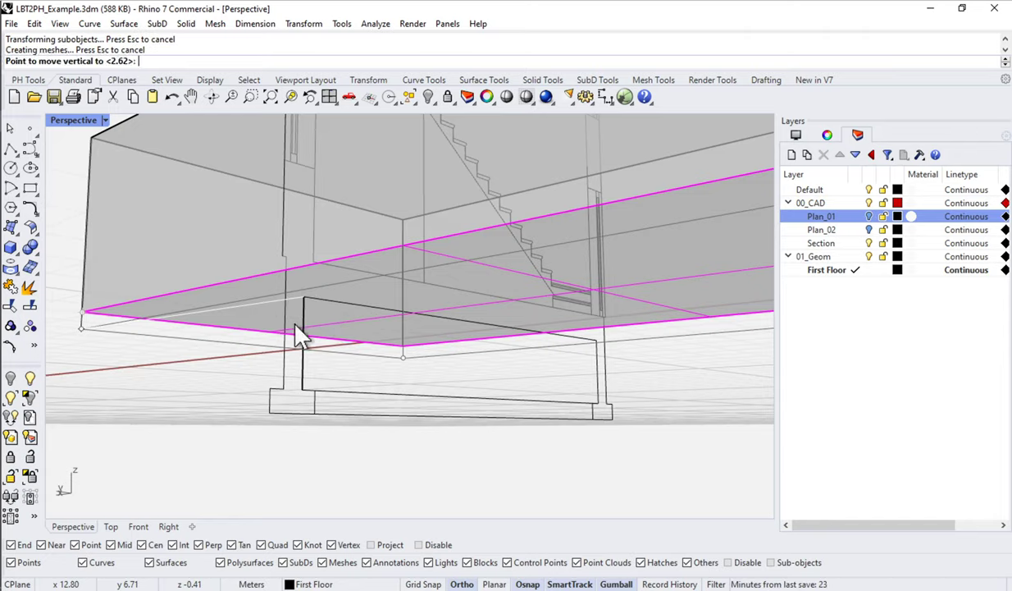
{"action": "right_click_drag", "start_coordinate": [421, 307], "coordinate": [345, 312]}
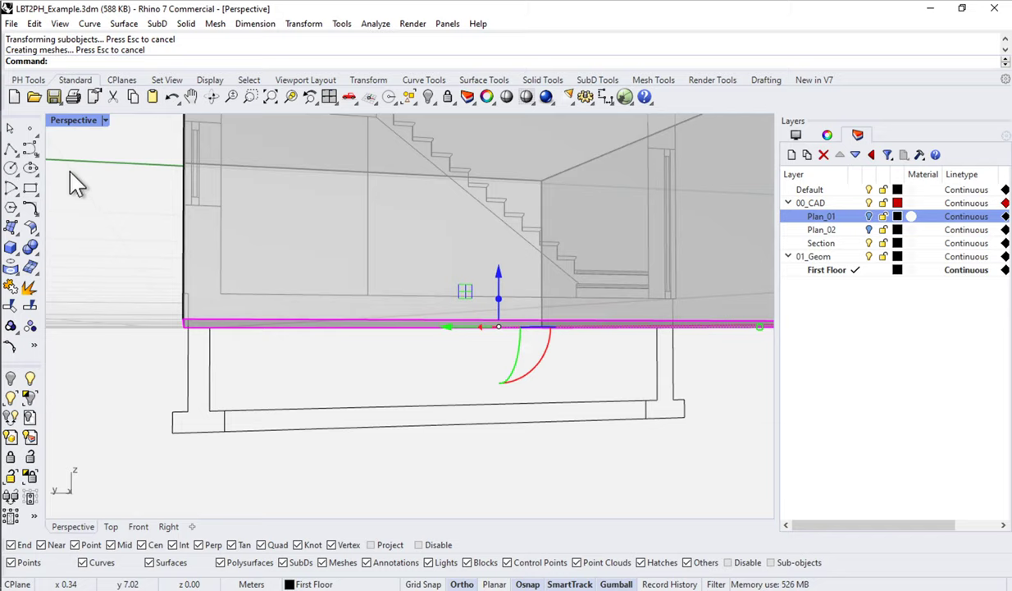
{"action": "left_click", "coordinate": [74, 140]}
- Restore four viewports and set the Right viewport to Ghosted display
{"action": "double_click", "coordinate": [73, 121]}
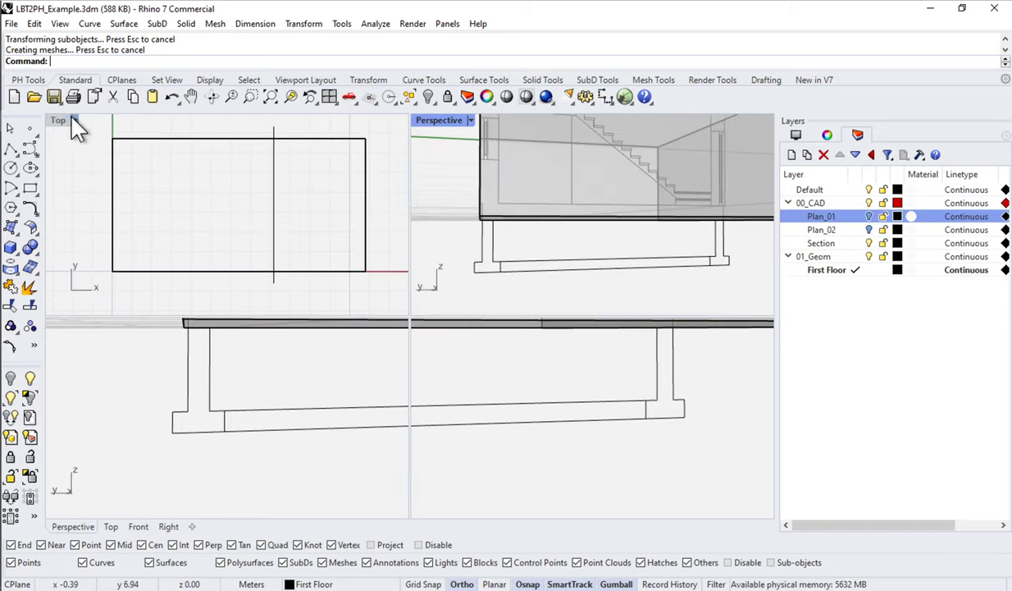
{"action": "scroll", "coordinate": [662, 435], "scroll_direction": "up", "scroll_amount": 8}
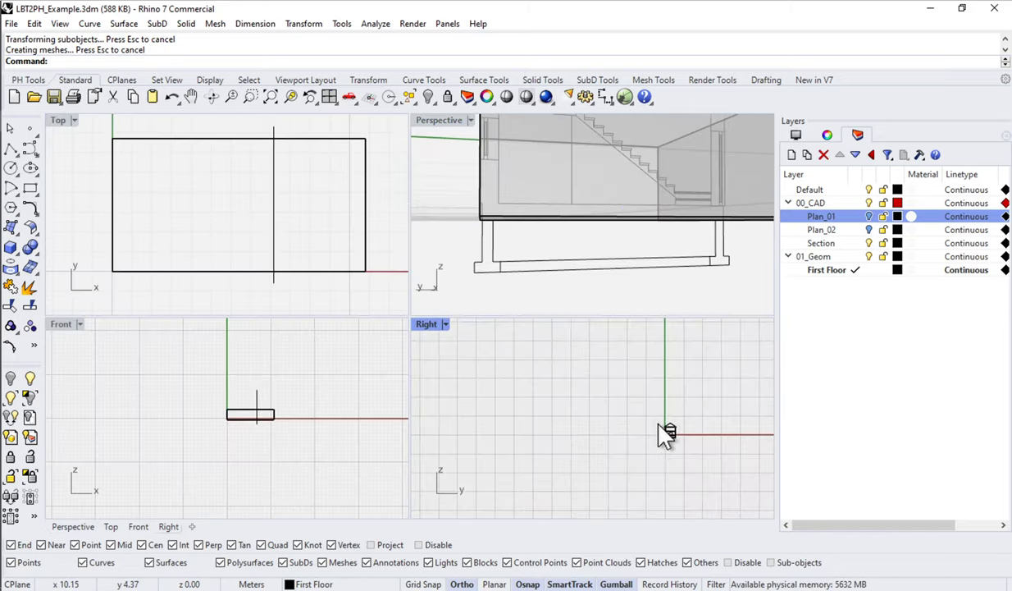
{"action": "scroll", "coordinate": [652, 443], "scroll_direction": "up", "scroll_amount": 3}
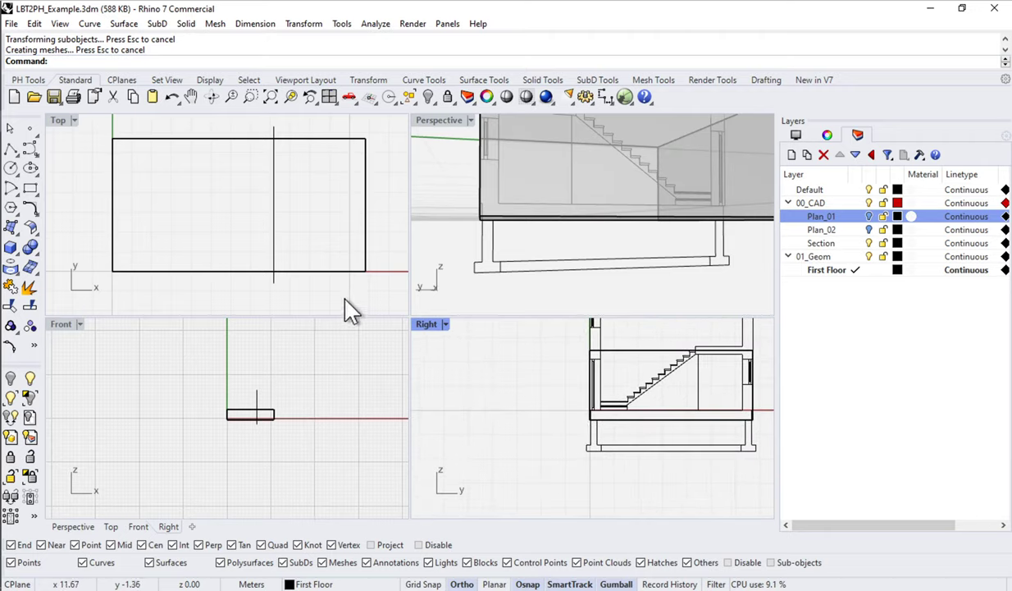
{"action": "left_click", "coordinate": [445, 324]}
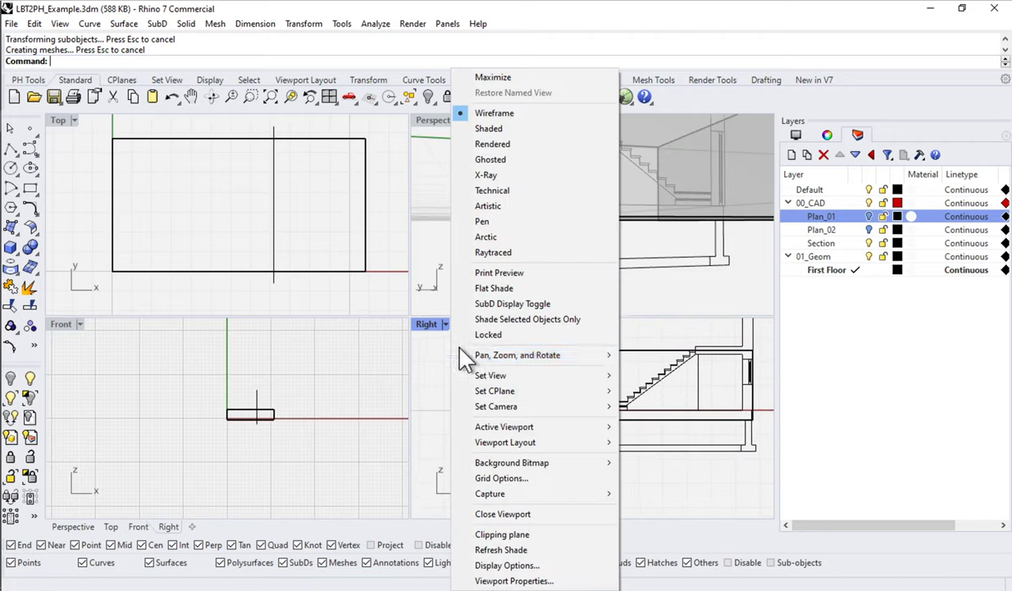
{"action": "left_click", "coordinate": [509, 167]}
{"action": "scroll", "coordinate": [638, 441], "scroll_direction": "up", "scroll_amount": 5}
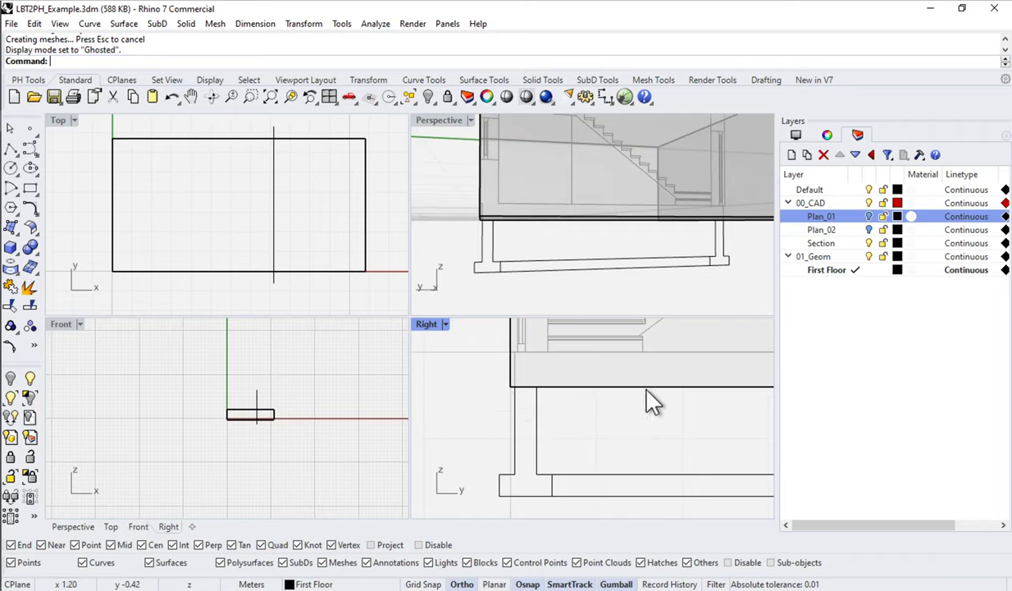
{"action": "right_click_drag", "start_coordinate": [574, 426], "coordinate": [515, 474]}
{"action": "scroll", "coordinate": [517, 474], "scroll_direction": "down", "scroll_amount": 4}
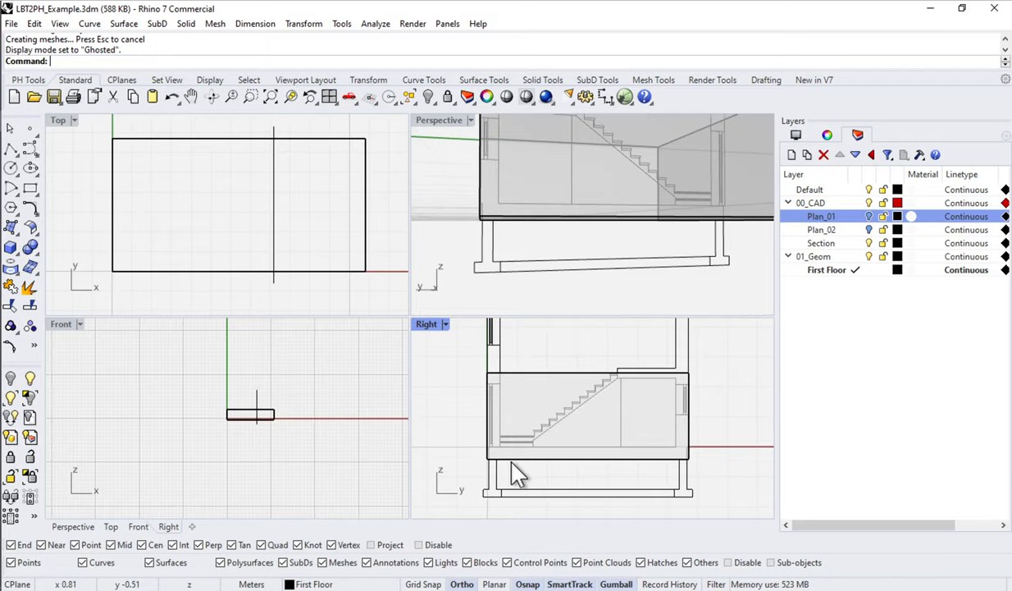
- Maximize Perspective and orbit around the whole first-floor box and section
{"action": "double_click", "coordinate": [446, 121]}
{"action": "right_click_drag", "start_coordinate": [363, 274], "coordinate": [387, 305]}
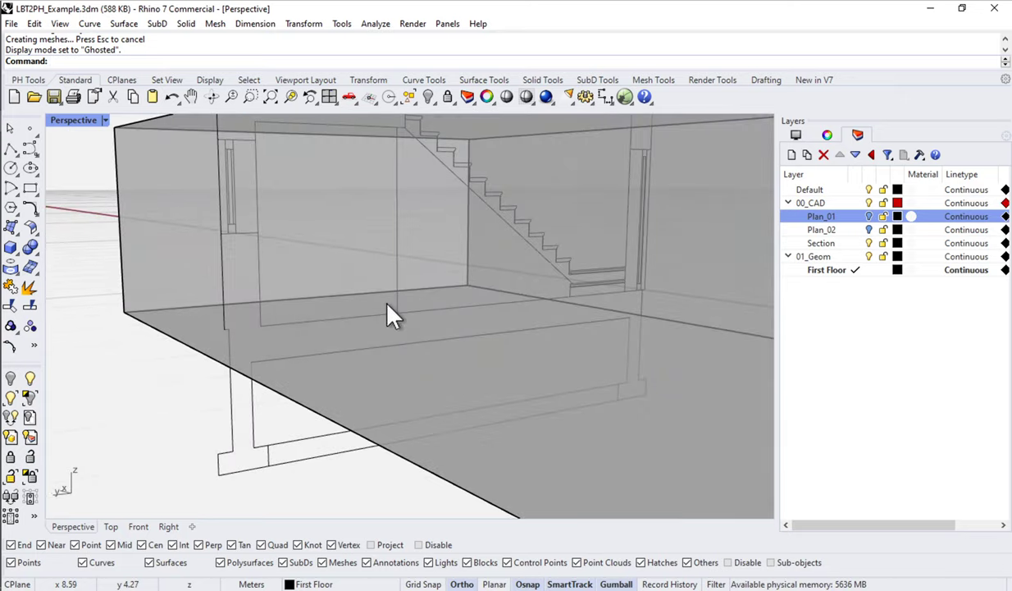
{"action": "scroll", "coordinate": [389, 316], "scroll_direction": "down", "scroll_amount": 10}
{"action": "right_click_drag", "start_coordinate": [533, 317], "coordinate": [394, 320]}
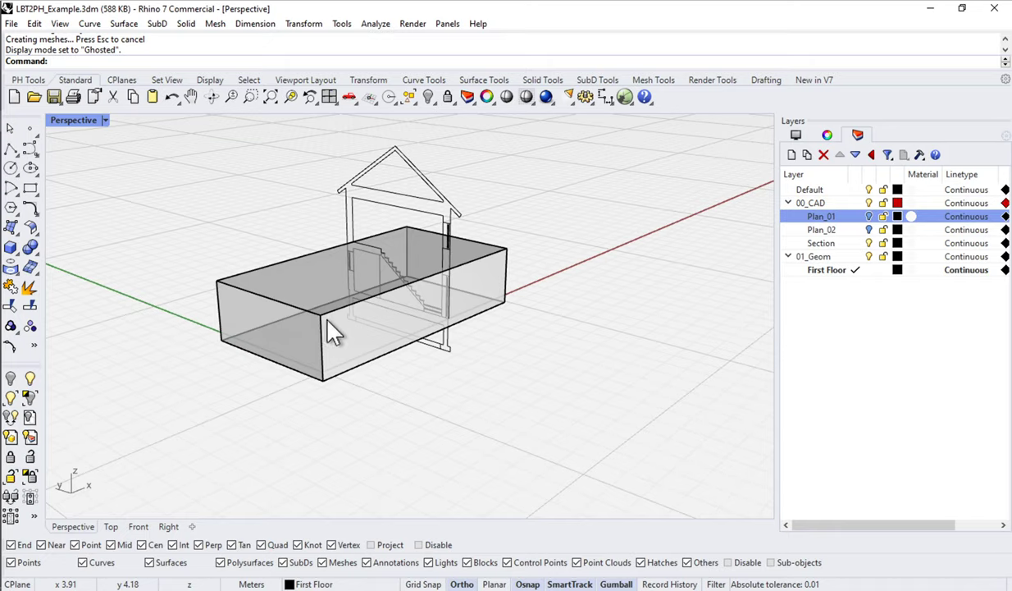
{"action": "right_click_drag", "start_coordinate": [404, 254], "coordinate": [427, 264]}
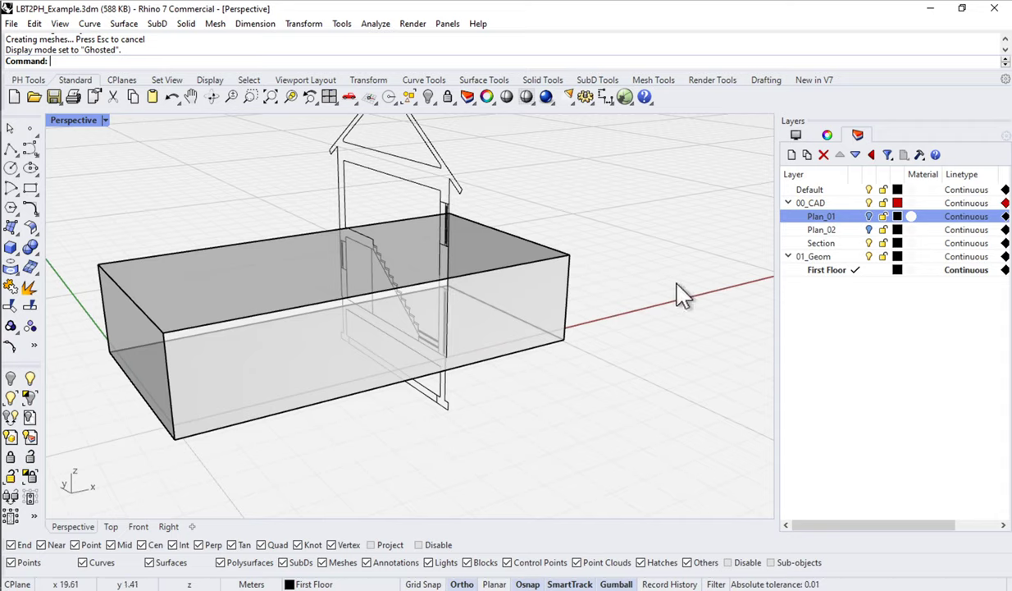
- Add a sublayer named 'Second Floor' under the 01_Geom layer
{"action": "left_click", "coordinate": [824, 271]}
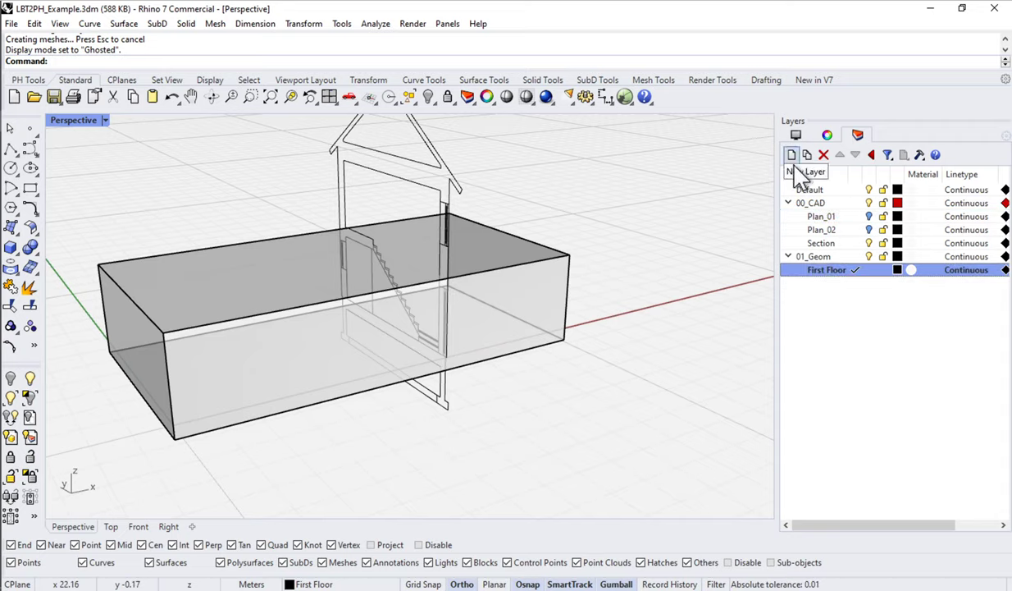
{"action": "left_click", "coordinate": [816, 257]}
{"action": "left_click", "coordinate": [807, 154]}
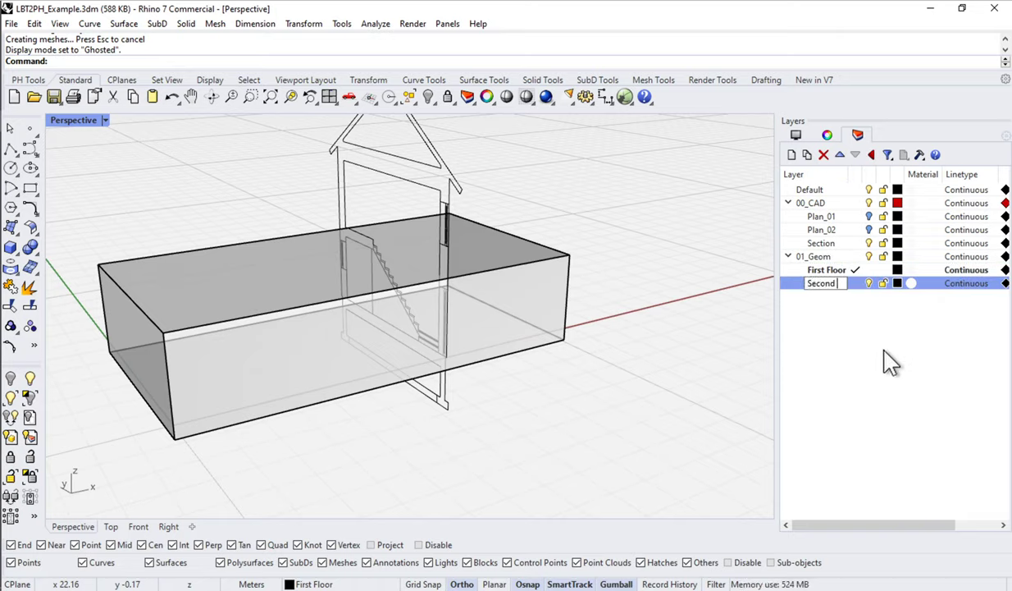
{"action": "type", "text": "Second Floor"}
{"action": "key", "text": "Return"}
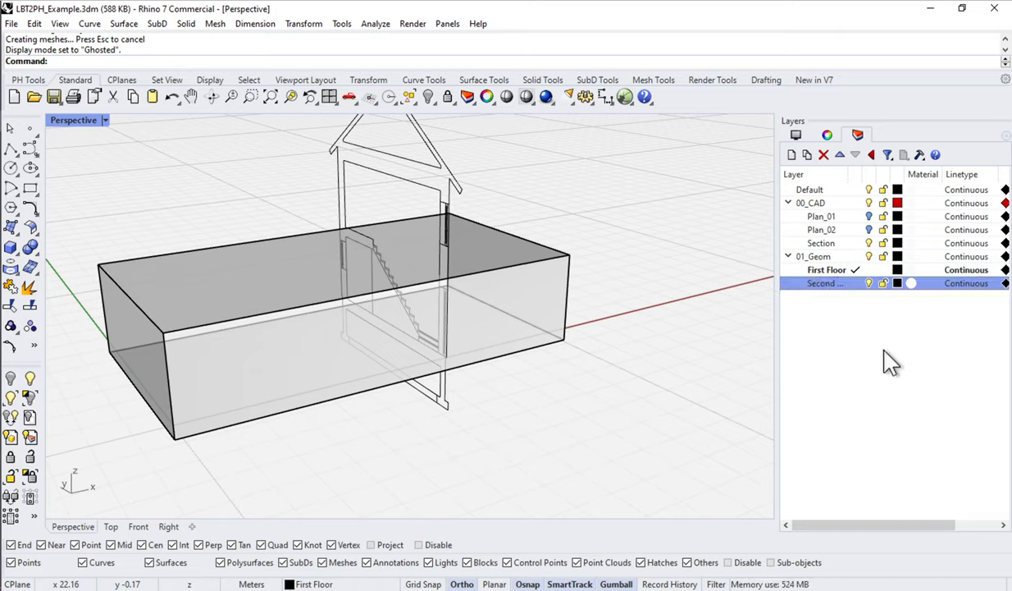
- Make Second Floor the current layer and start a new box
{"action": "left_click", "coordinate": [854, 283]}
{"action": "left_click_drag", "start_coordinate": [845, 169], "coordinate": [871, 172]}
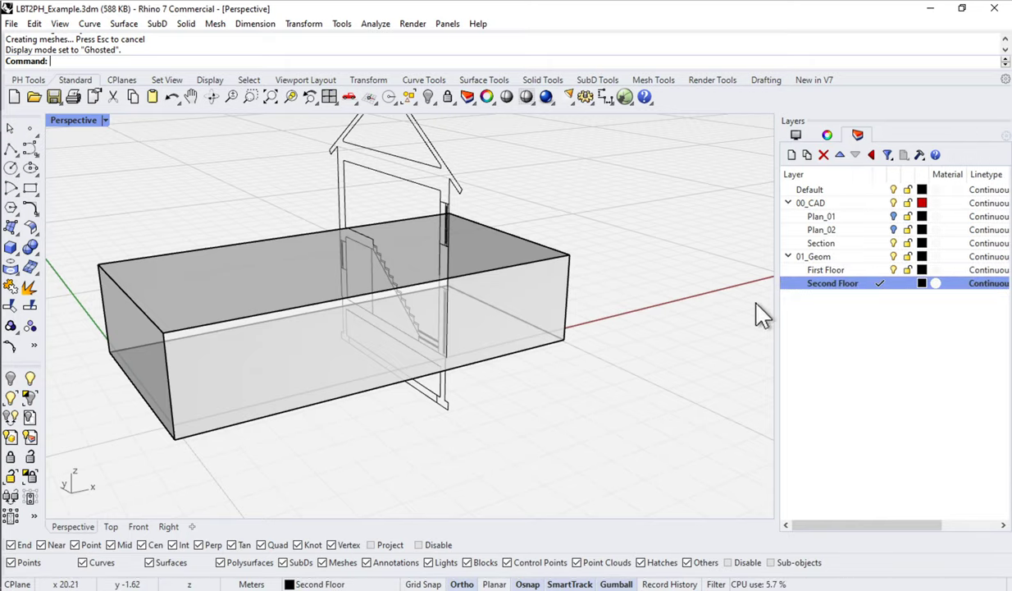
{"action": "right_click_drag", "start_coordinate": [343, 334], "coordinate": [422, 351]}
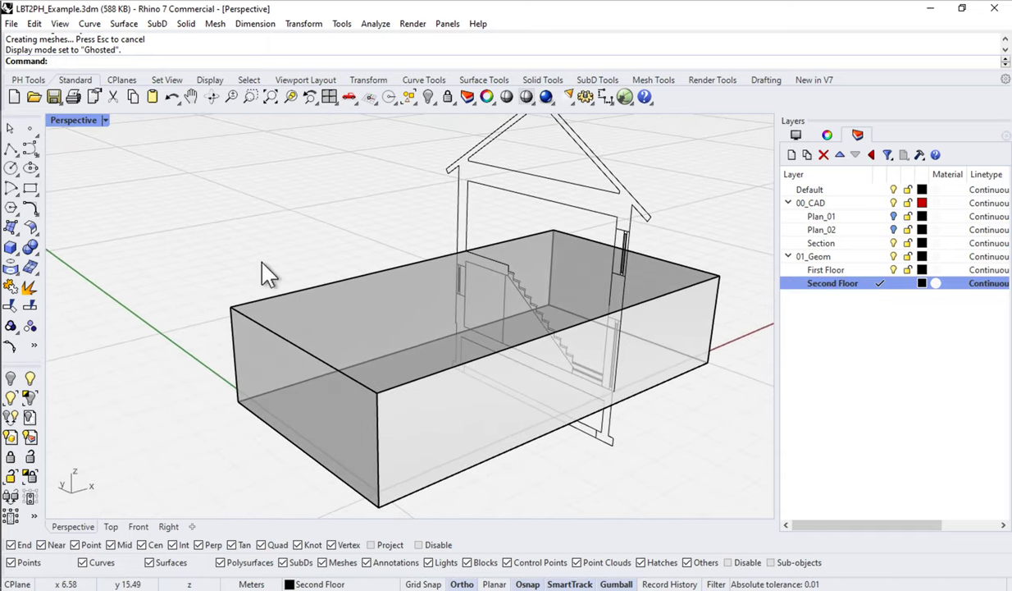
{"action": "left_click", "coordinate": [9, 246]}
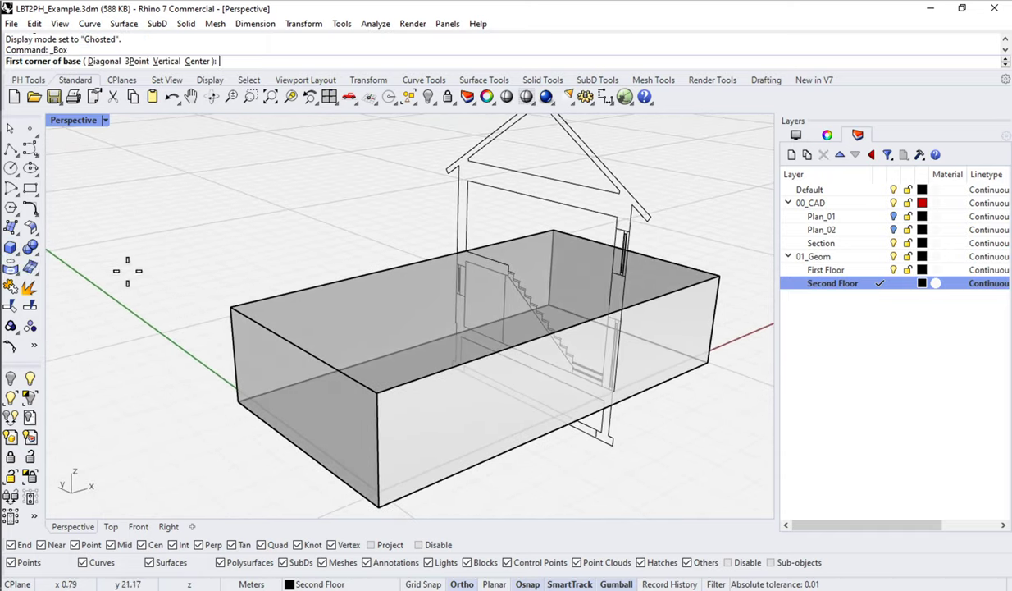
- Draw a box from the first-floor box's top corners up to the section's ceiling point
{"action": "left_click", "coordinate": [231, 306]}
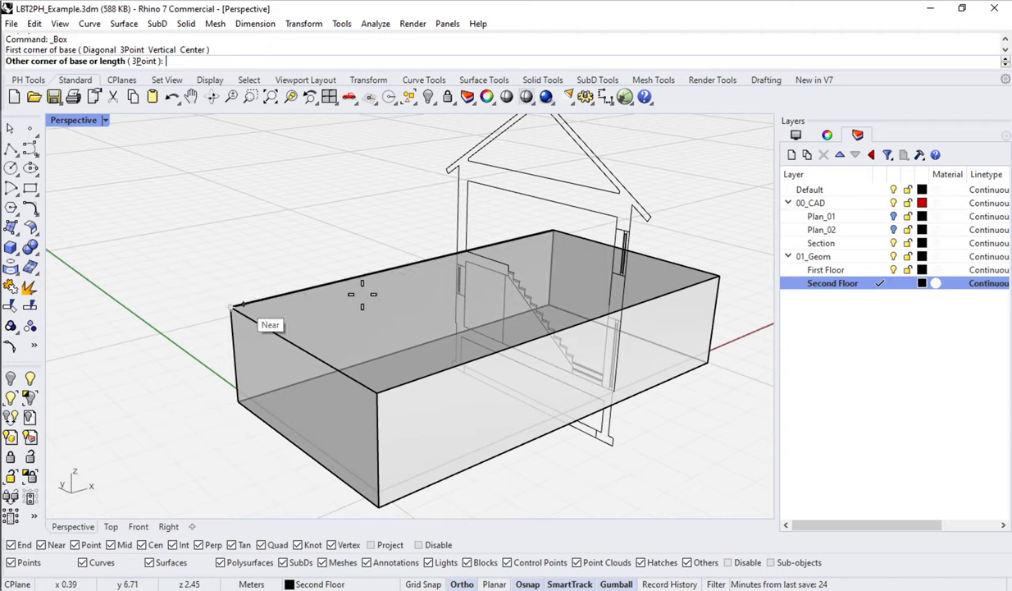
{"action": "left_click", "coordinate": [717, 277]}
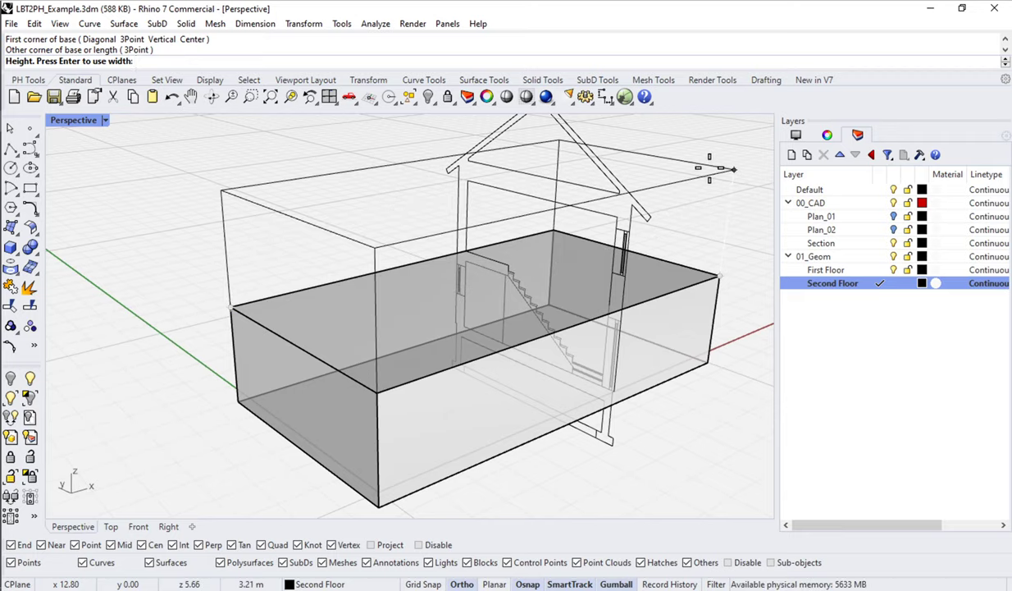
{"action": "right_click_drag", "start_coordinate": [706, 177], "coordinate": [699, 181]}
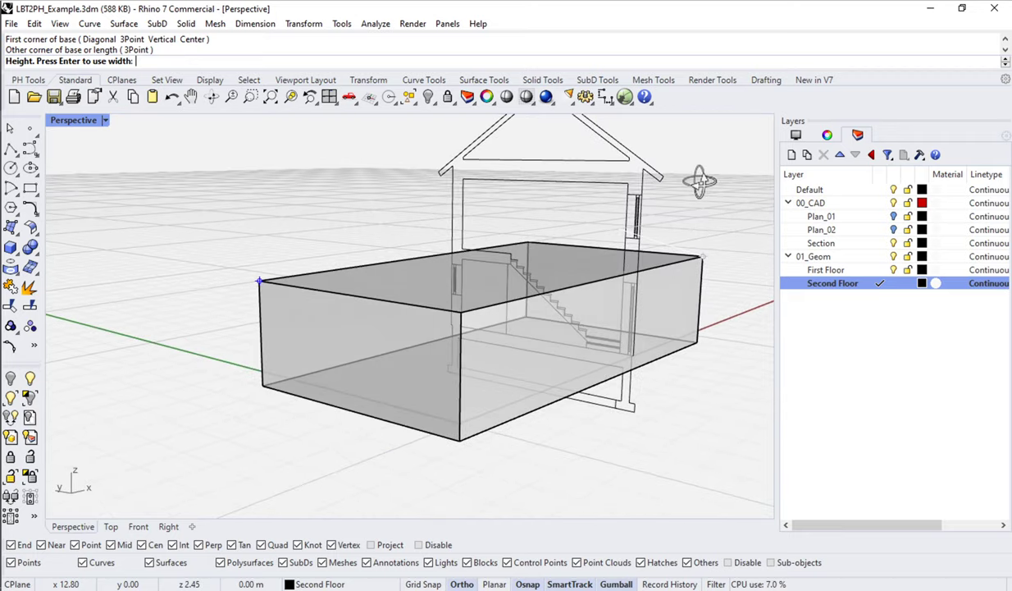
{"action": "scroll", "coordinate": [665, 171], "scroll_direction": "up", "scroll_amount": 3}
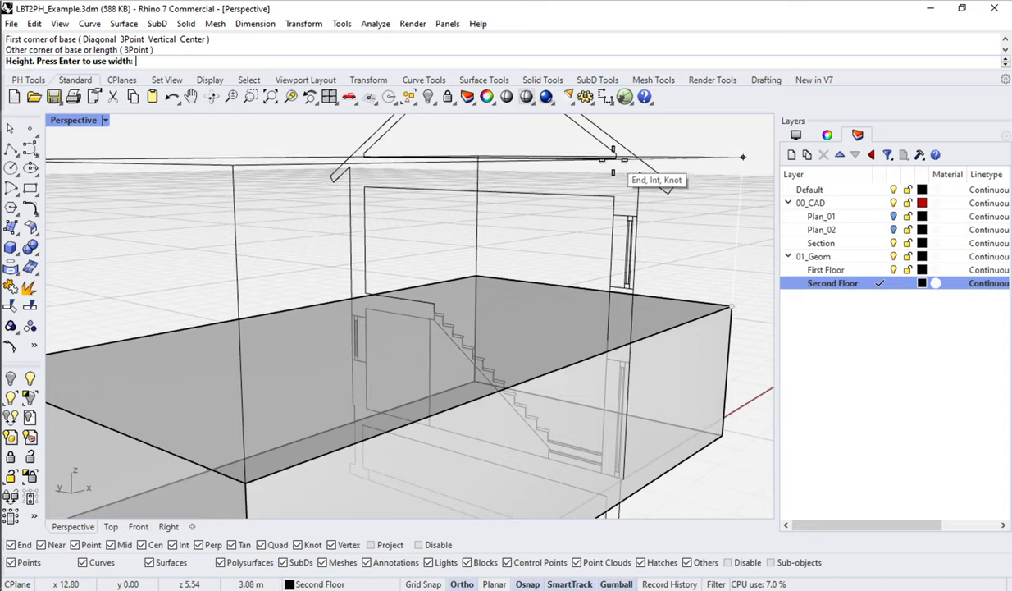
{"action": "scroll", "coordinate": [660, 180], "scroll_direction": "up", "scroll_amount": 4}
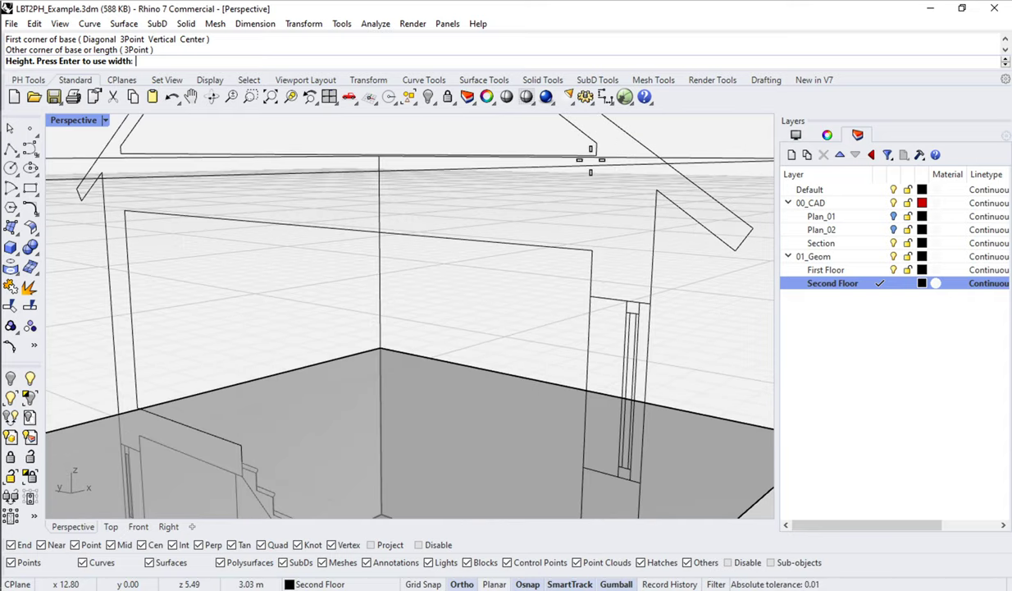
{"action": "left_click", "coordinate": [597, 165]}
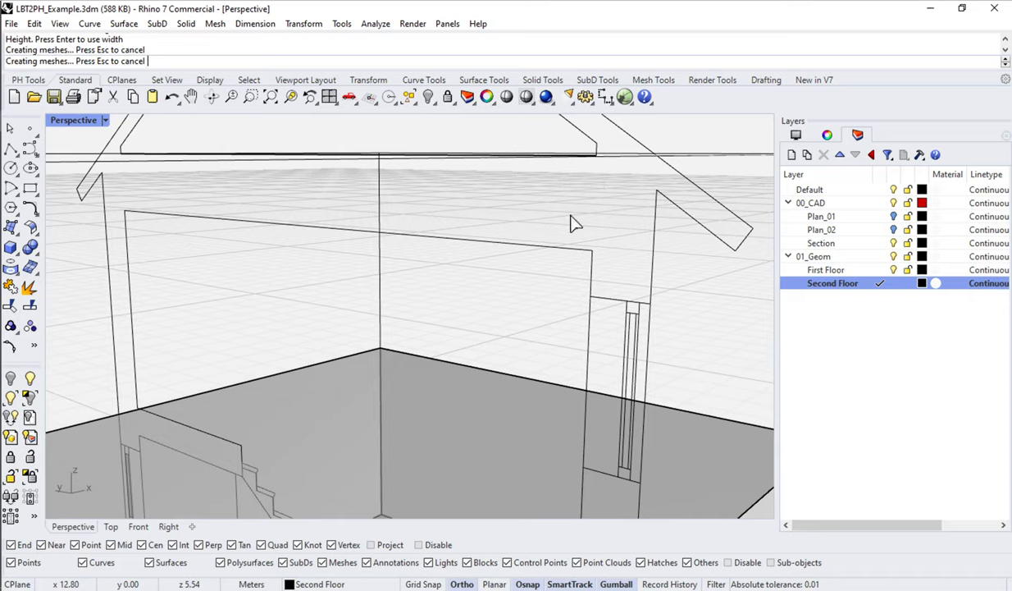
- Move the second-floor box's top face vertically from its corner up to the section's eave point
{"action": "scroll", "coordinate": [558, 227], "scroll_direction": "down", "scroll_amount": 6}
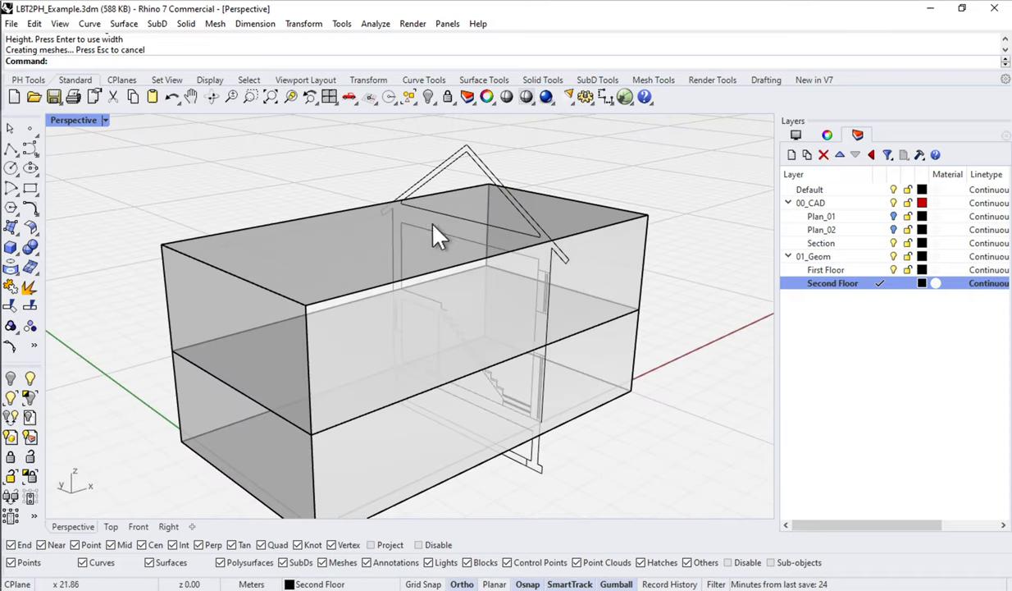
{"action": "left_click", "coordinate": [322, 244], "text": "ctrl+shift"}
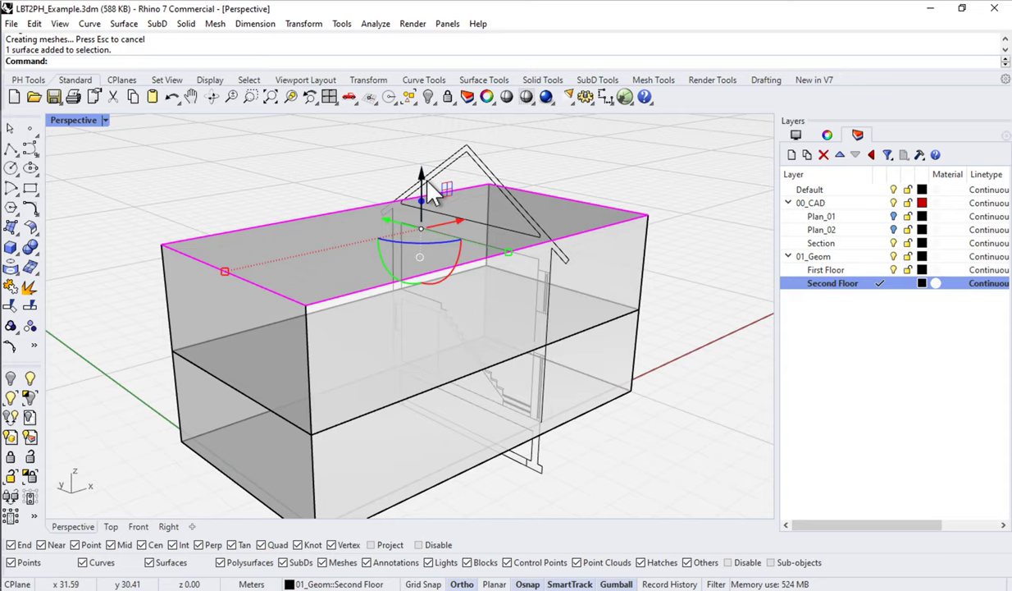
{"action": "left_click_drag", "start_coordinate": [420, 192], "coordinate": [420, 230]}
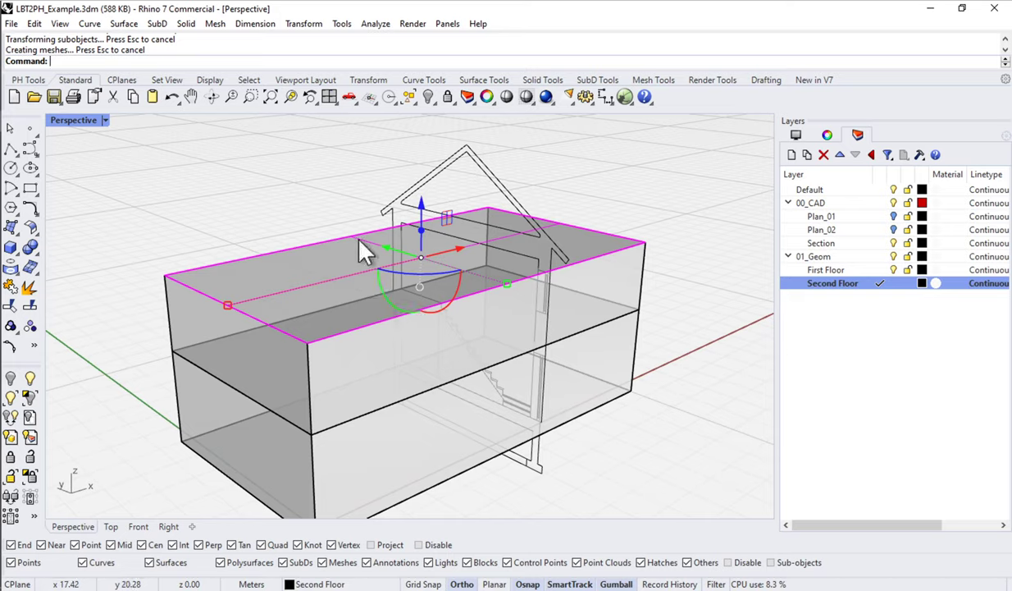
{"action": "type", "text": "M"}
{"action": "key", "text": "Return"}
{"action": "type", "text": "v"}
{"action": "key", "text": "Return"}
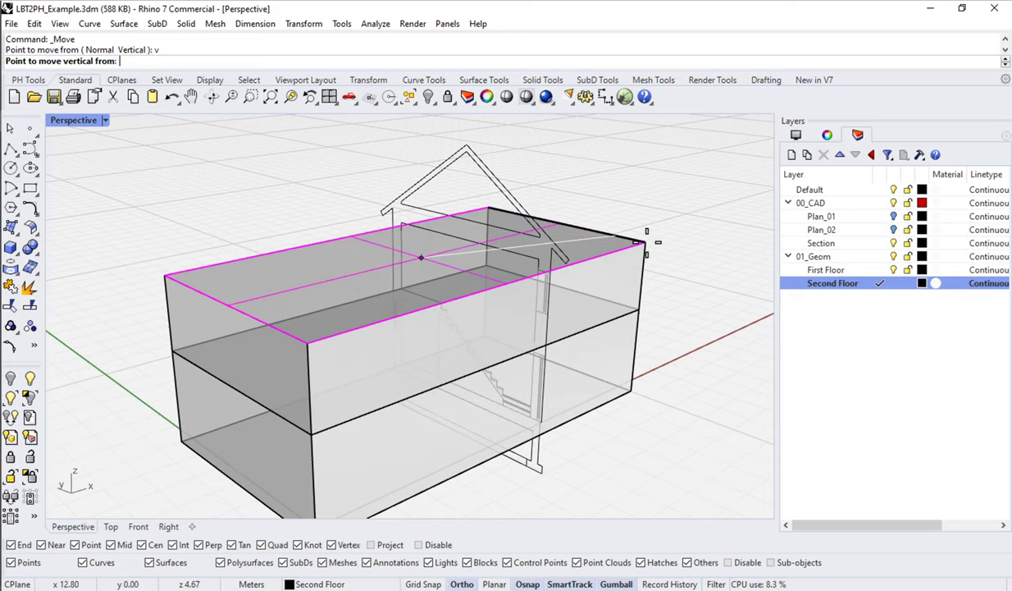
{"action": "left_click", "coordinate": [644, 243]}
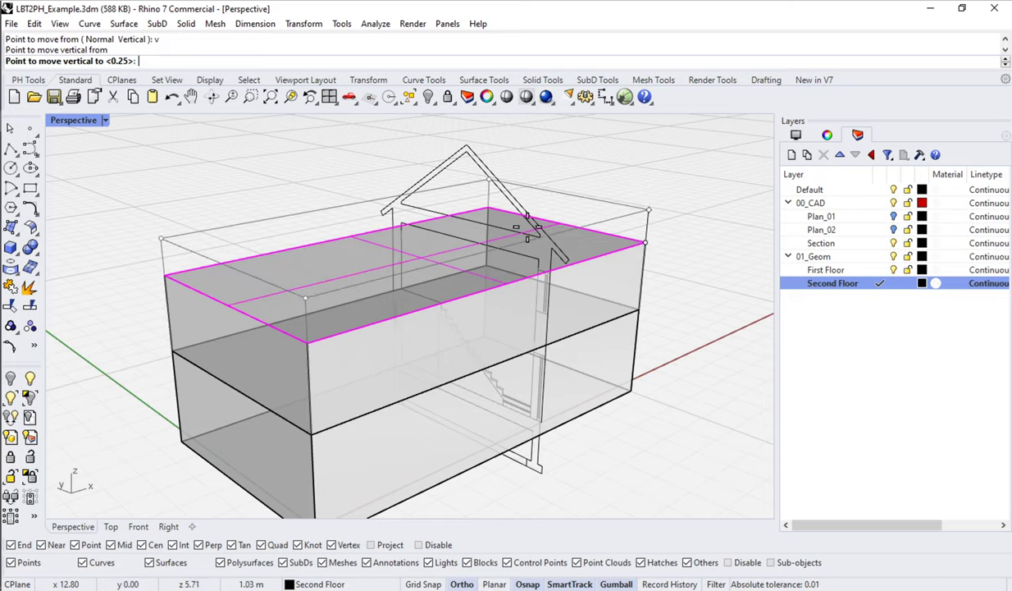
{"action": "scroll", "coordinate": [534, 239], "scroll_direction": "up", "scroll_amount": 2}
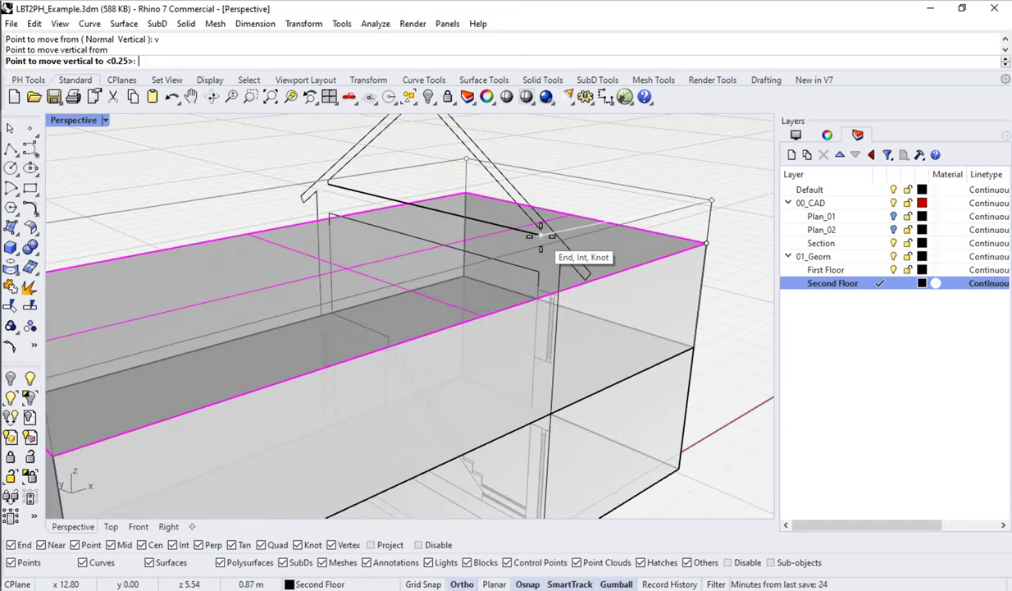
{"action": "left_click", "coordinate": [538, 233]}
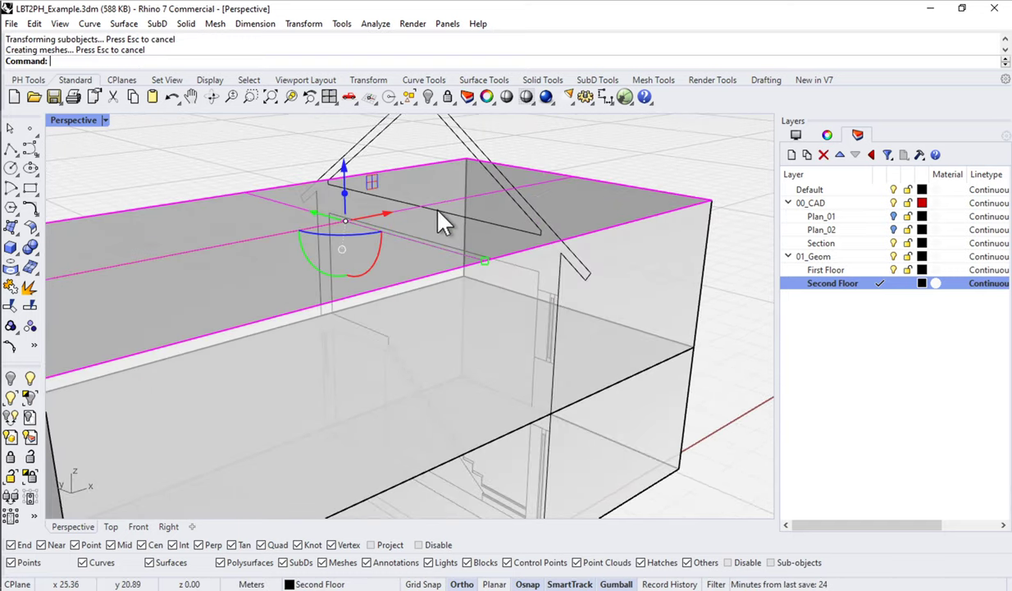
{"action": "scroll", "coordinate": [437, 220], "scroll_direction": "down", "scroll_amount": 4}
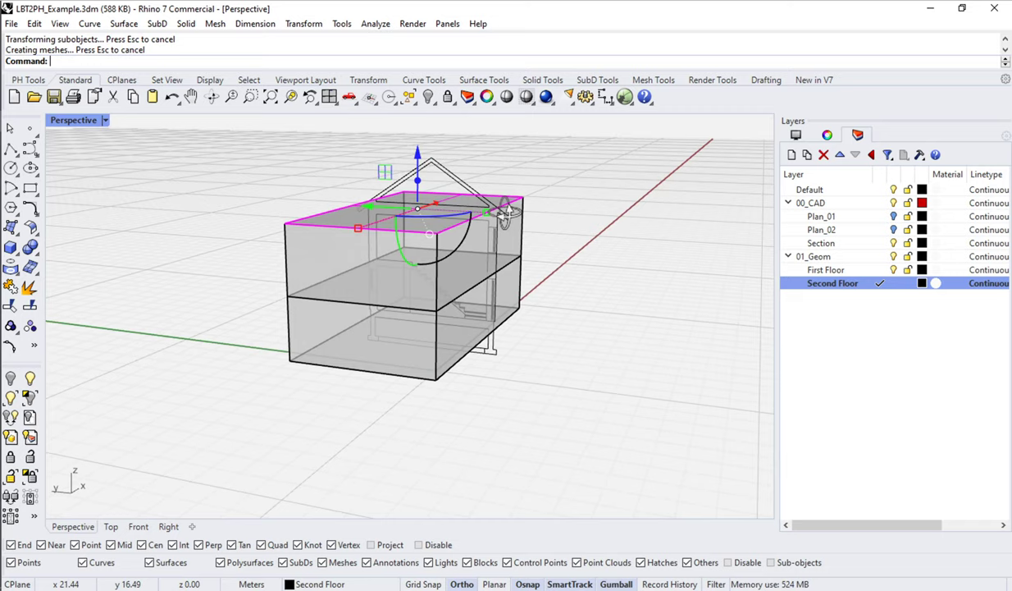
{"action": "right_click_drag", "start_coordinate": [437, 220], "coordinate": [545, 207]}
{"action": "left_click", "coordinate": [236, 151]}
{"action": "double_click", "coordinate": [72, 120]}
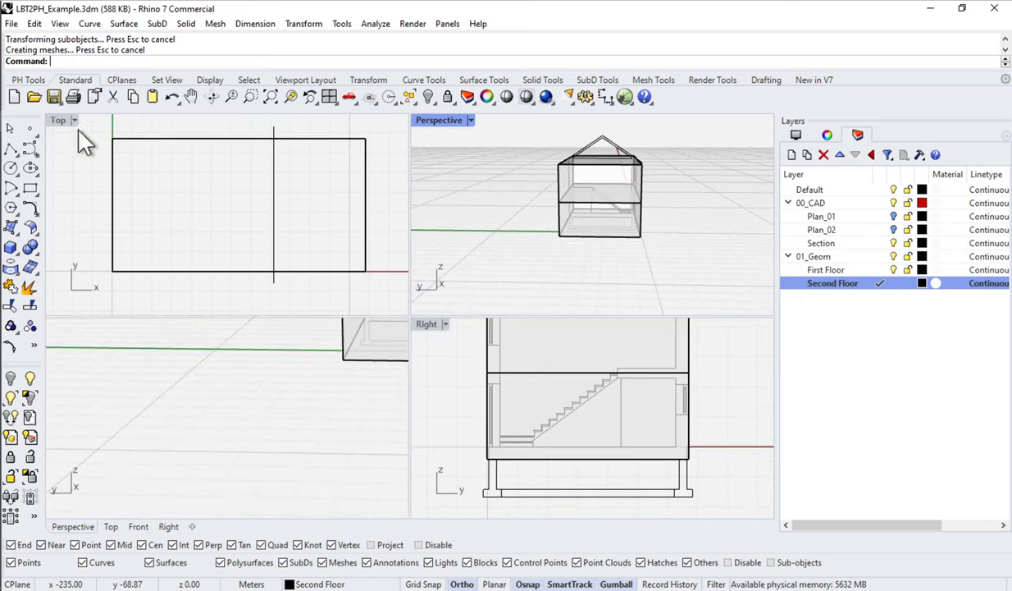
{"action": "right_click_drag", "start_coordinate": [579, 363], "coordinate": [581, 456]}
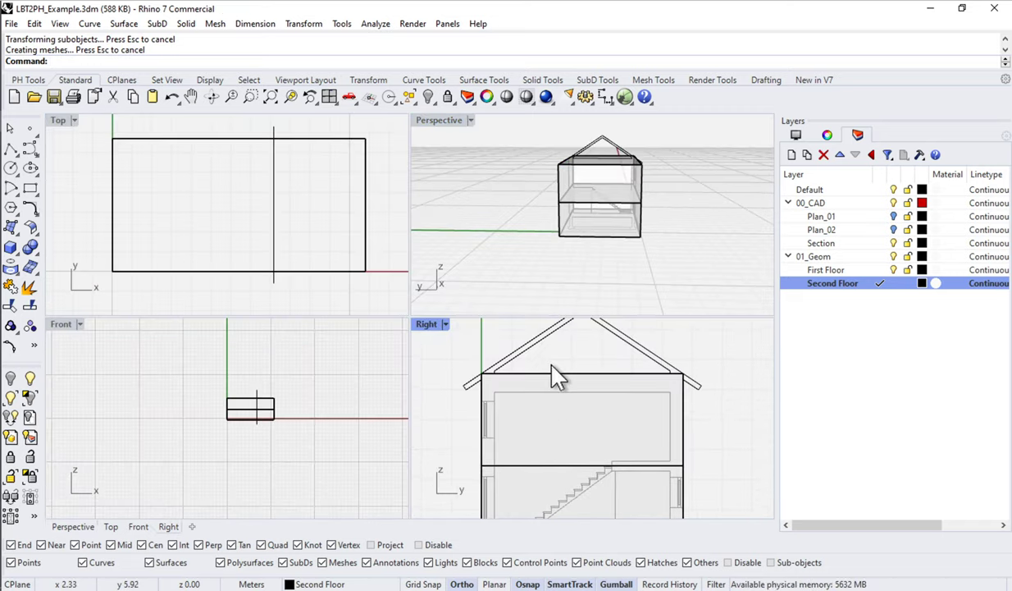
{"action": "scroll", "coordinate": [499, 378], "scroll_direction": "up", "scroll_amount": 4}
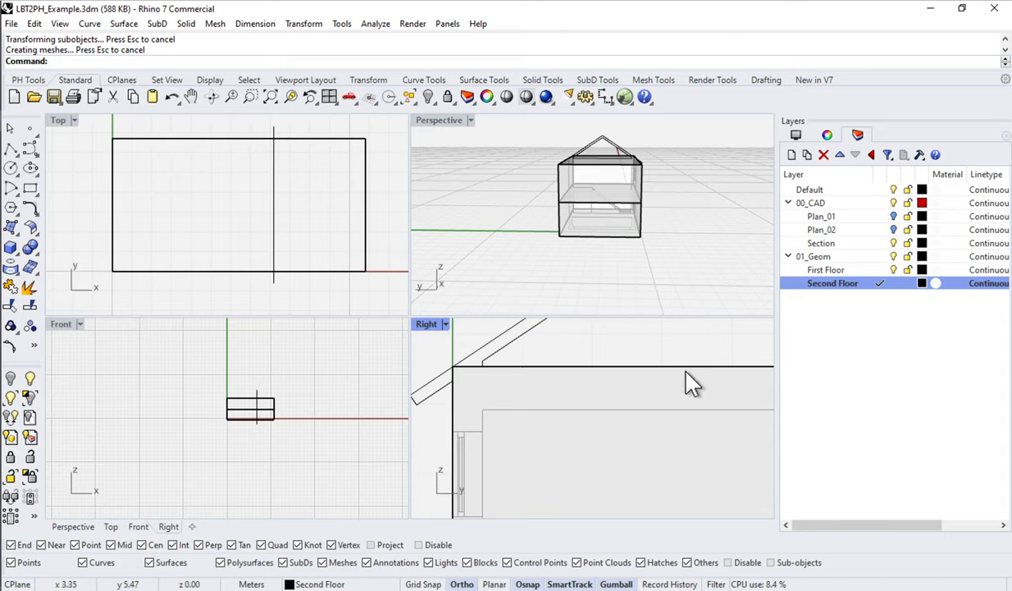
{"action": "scroll", "coordinate": [484, 379], "scroll_direction": "down", "scroll_amount": 4}
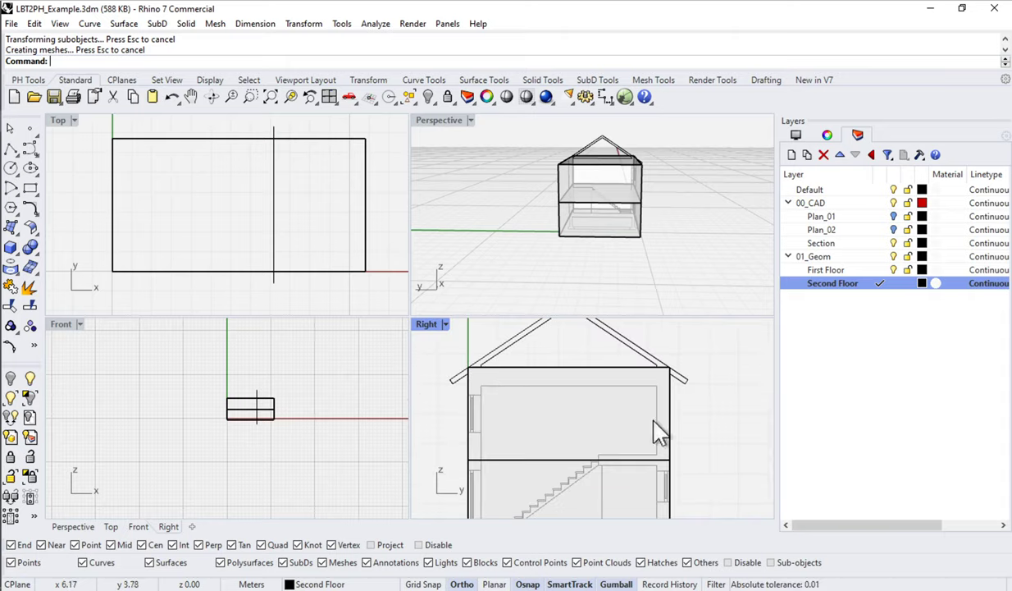
{"action": "scroll", "coordinate": [646, 415], "scroll_direction": "down", "scroll_amount": 3}
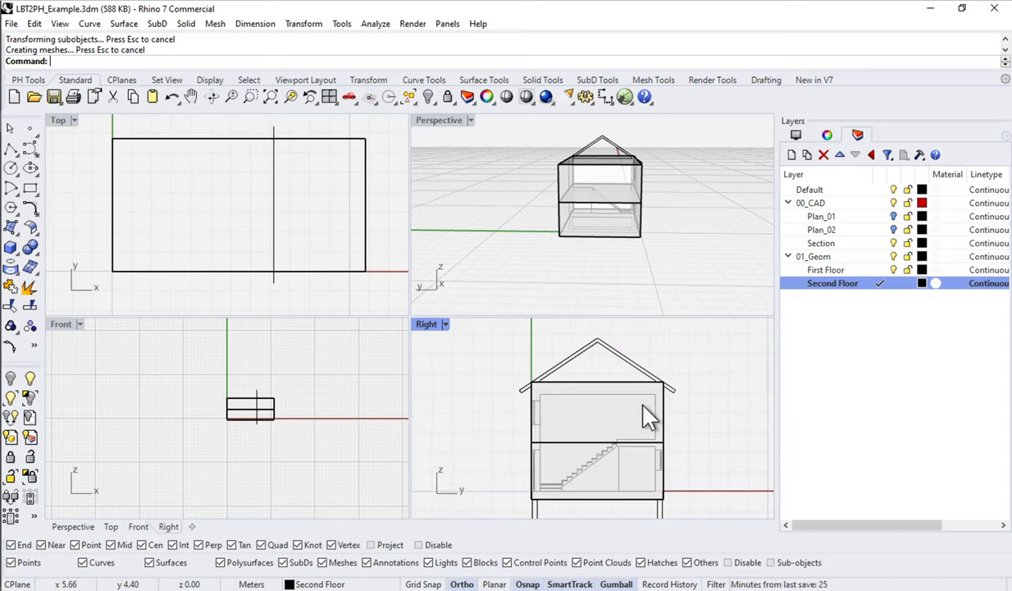
{"action": "double_click", "coordinate": [435, 119]}
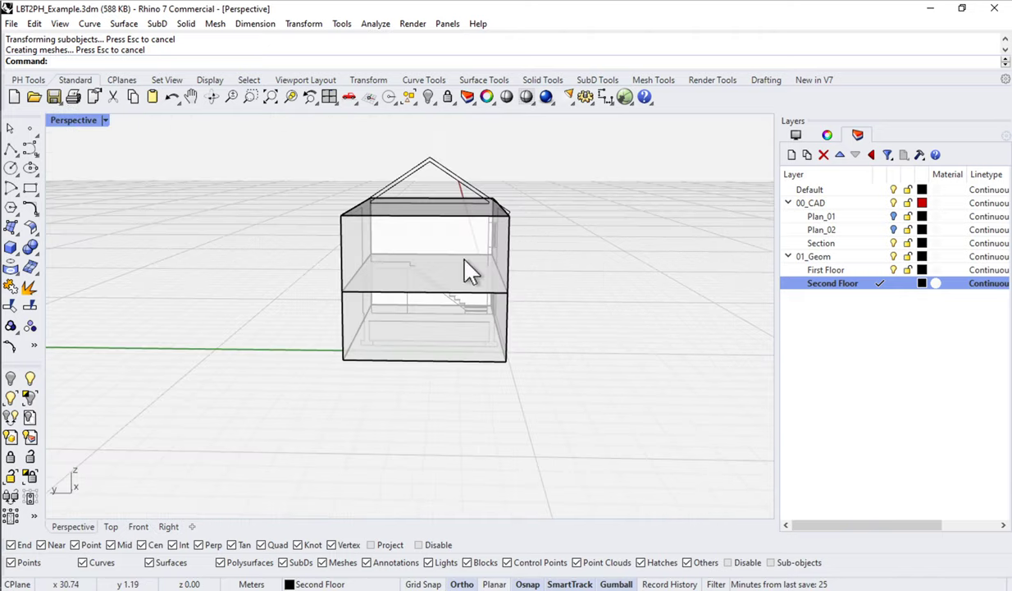
{"action": "scroll", "coordinate": [464, 270], "scroll_direction": "up", "scroll_amount": 5}
{"action": "right_click_drag", "start_coordinate": [464, 271], "coordinate": [426, 230]}
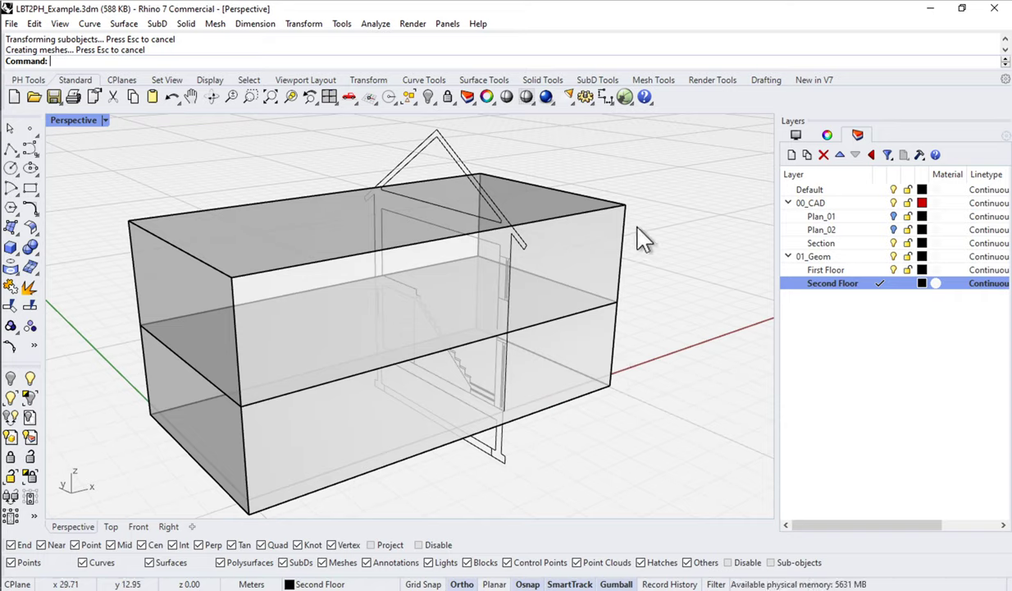
- Inspect both floor boxes from below and switch the Perspective view to Shaded display
{"action": "left_click", "coordinate": [620, 287]}
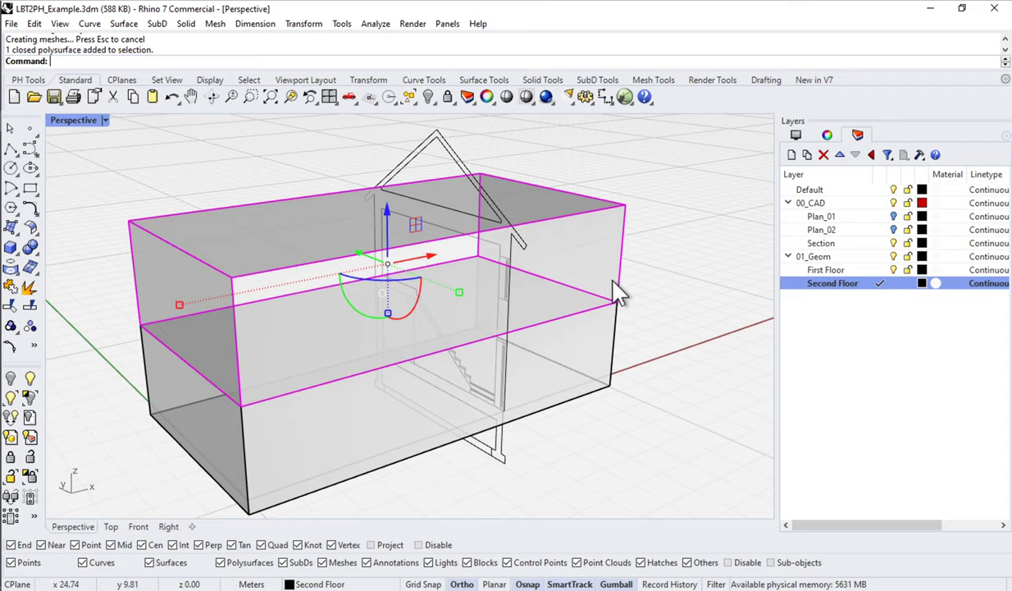
{"action": "left_click", "coordinate": [621, 297]}
{"action": "left_click", "coordinate": [619, 243]}
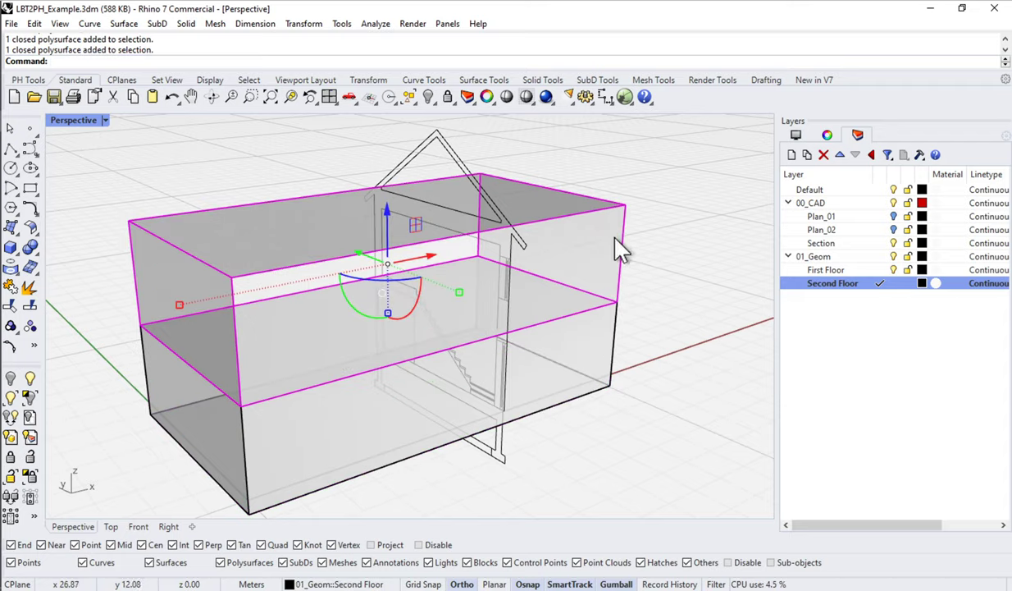
{"action": "left_click", "coordinate": [612, 365]}
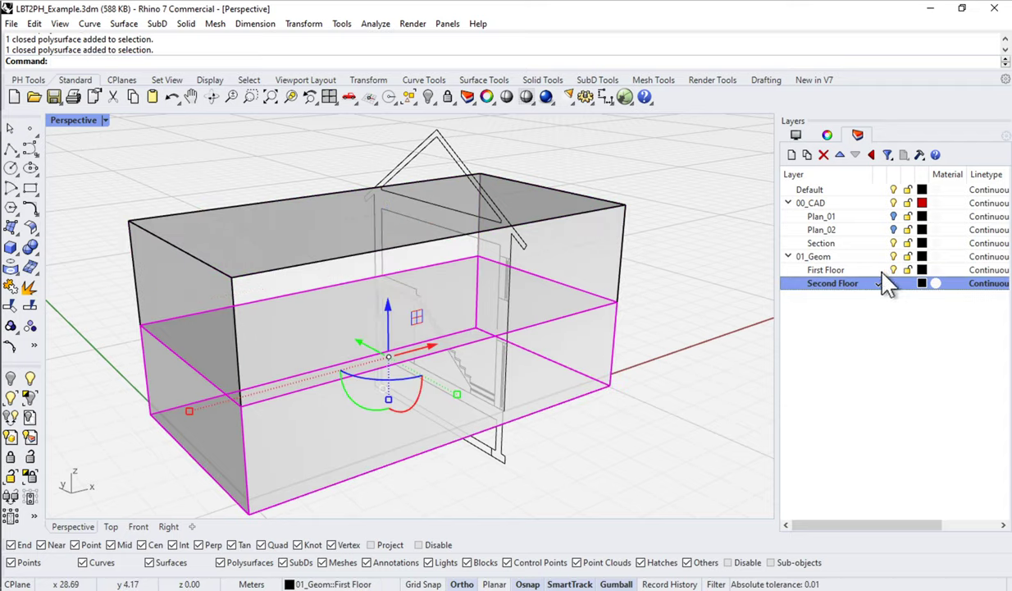
{"action": "left_click", "coordinate": [825, 269]}
{"action": "right_click_drag", "start_coordinate": [592, 349], "coordinate": [549, 267]}
{"action": "left_click", "coordinate": [550, 267]}
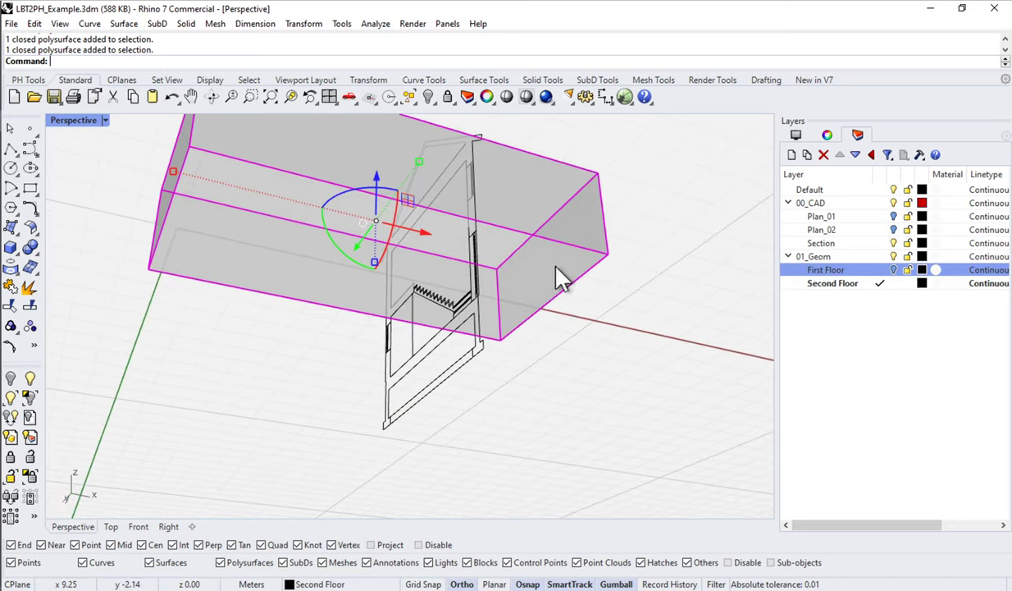
{"action": "left_click", "coordinate": [115, 135]}
{"action": "left_click", "coordinate": [105, 121]}
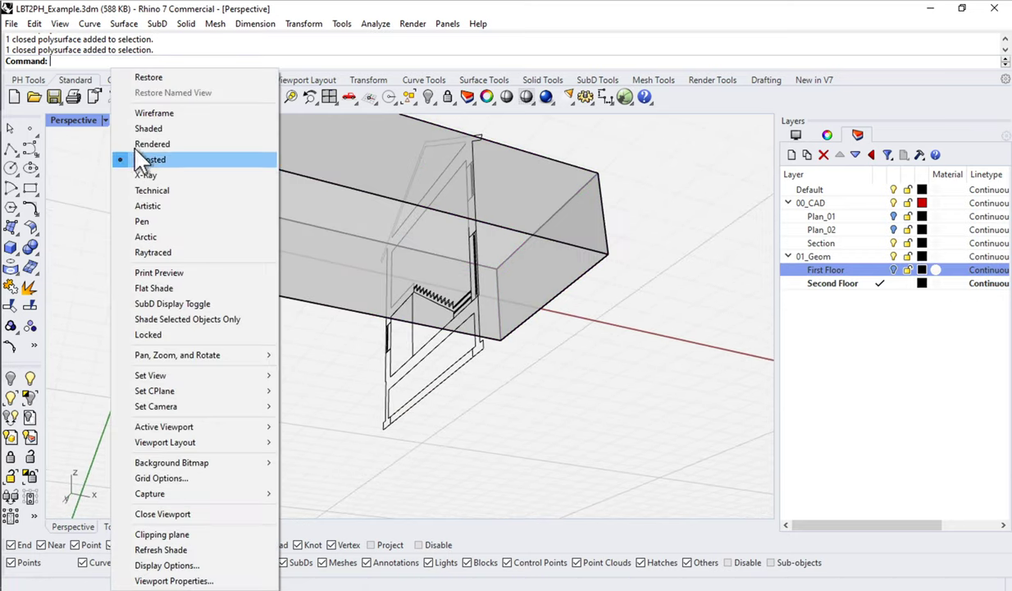
{"action": "left_click", "coordinate": [134, 132]}
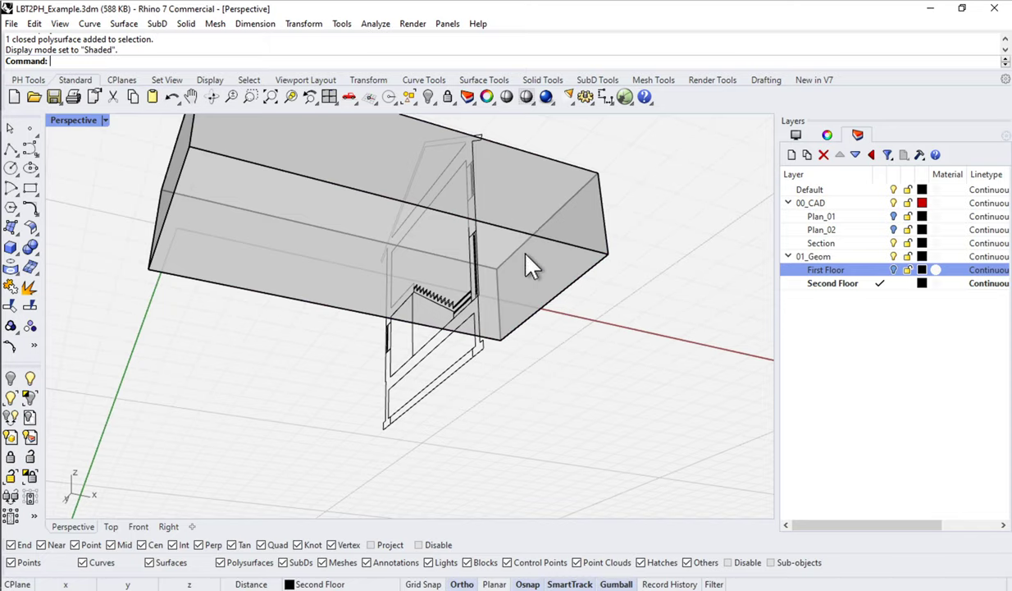
{"action": "right_click_drag", "start_coordinate": [526, 256], "coordinate": [402, 200]}
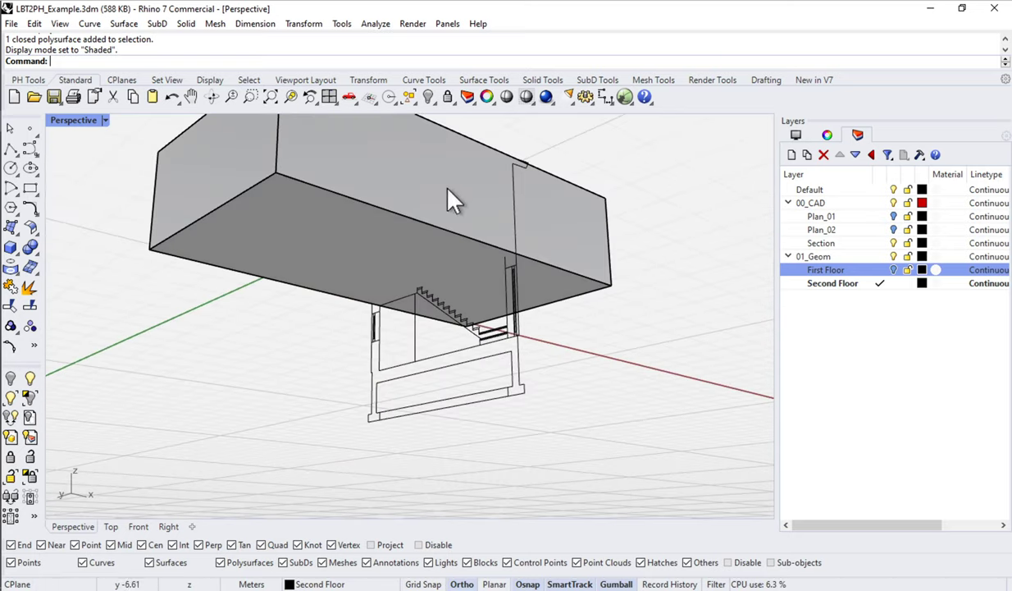
- Make First Floor the current layer and toggle Second Floor's visibility off and back on
{"action": "left_click", "coordinate": [894, 283]}
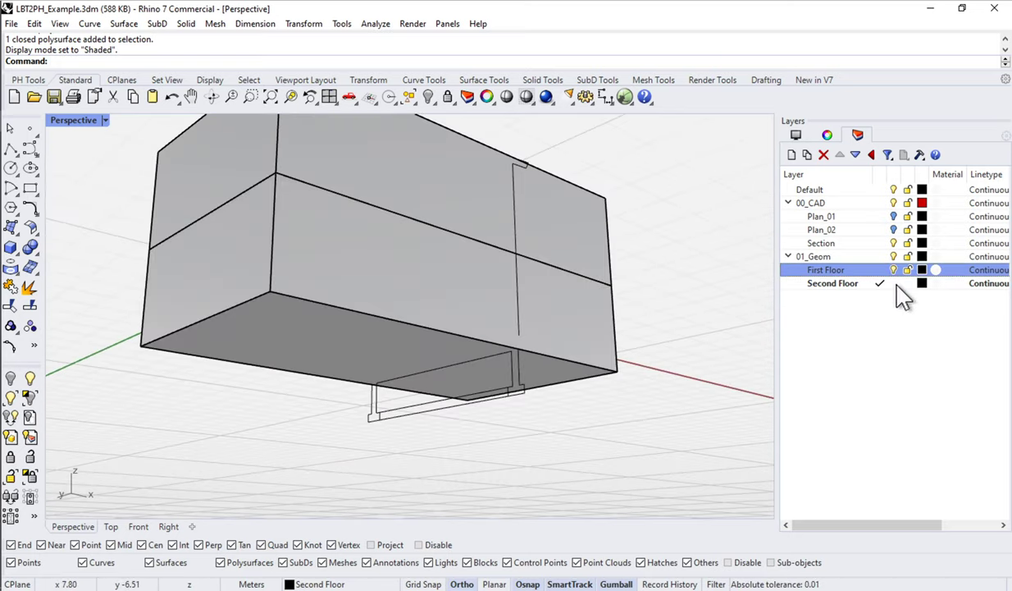
{"action": "left_click", "coordinate": [900, 284]}
{"action": "left_click", "coordinate": [879, 270]}
{"action": "left_click", "coordinate": [894, 283]}
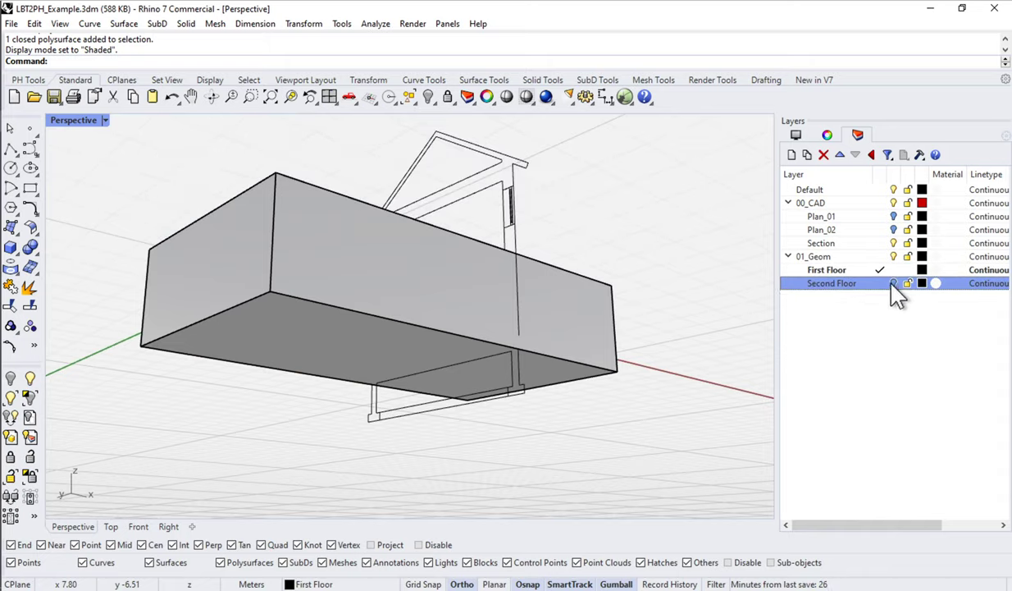
{"action": "right_click_drag", "start_coordinate": [722, 311], "coordinate": [527, 317]}
{"action": "left_click", "coordinate": [894, 283]}
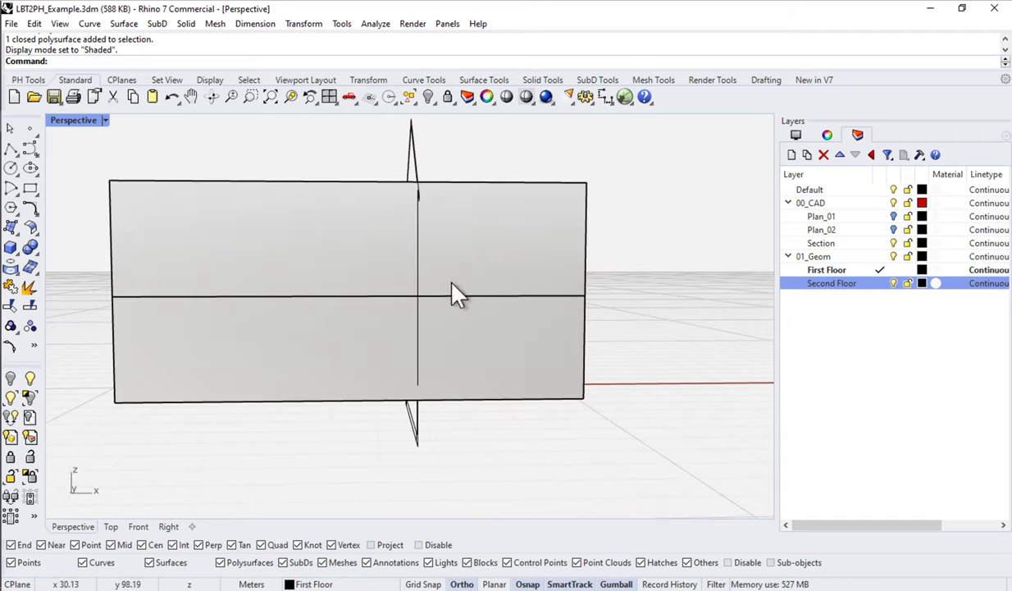
- Switch the Perspective view to Ghosted display and check both floor boxes from an oblique angle
{"action": "left_click", "coordinate": [104, 121]}
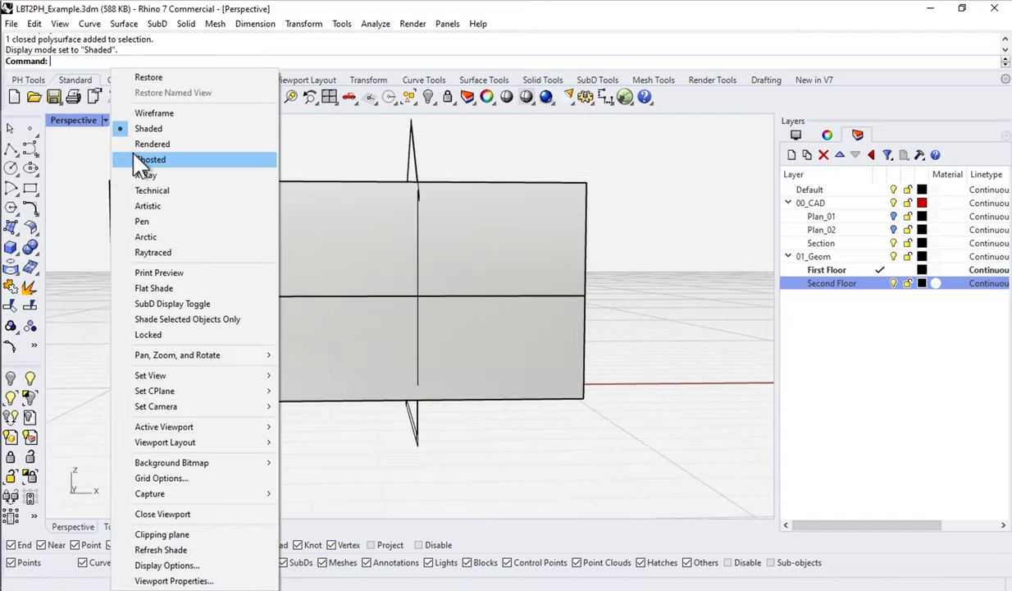
{"action": "left_click", "coordinate": [152, 159]}
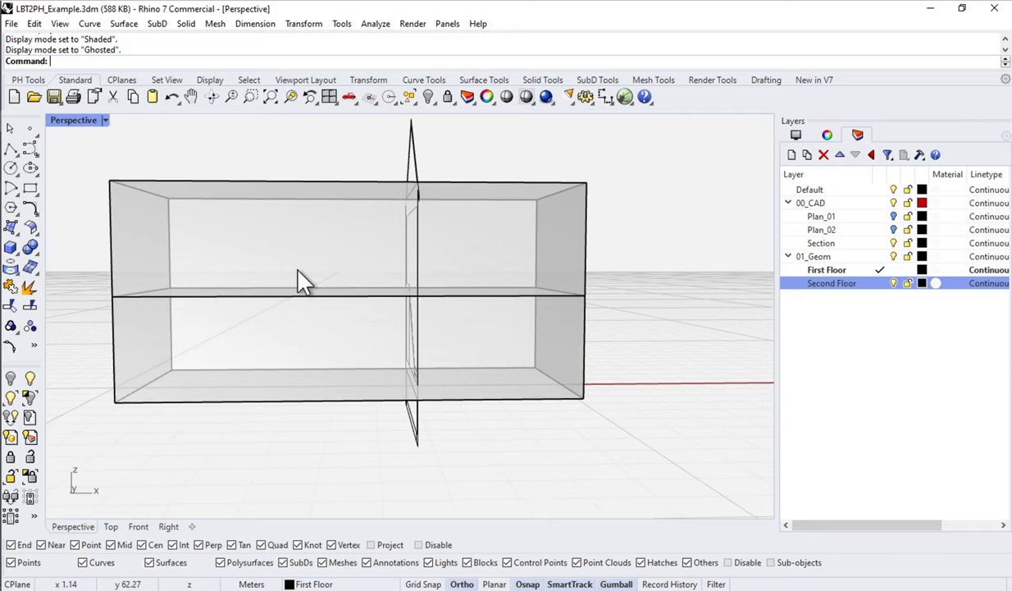
{"action": "left_click", "coordinate": [306, 233]}
{"action": "left_click", "coordinate": [324, 370]}
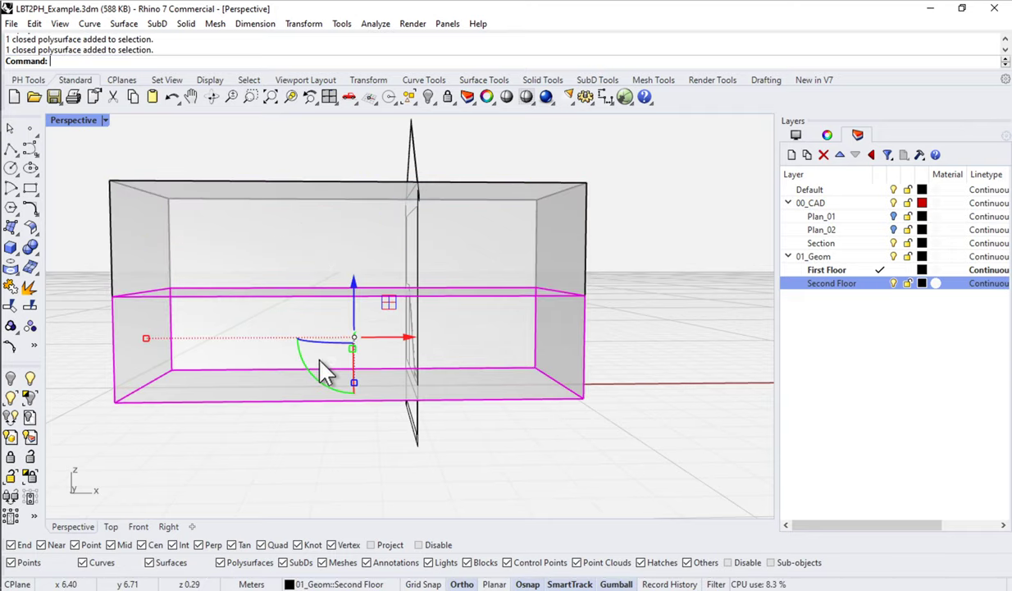
{"action": "right_click_drag", "start_coordinate": [325, 370], "coordinate": [467, 343]}
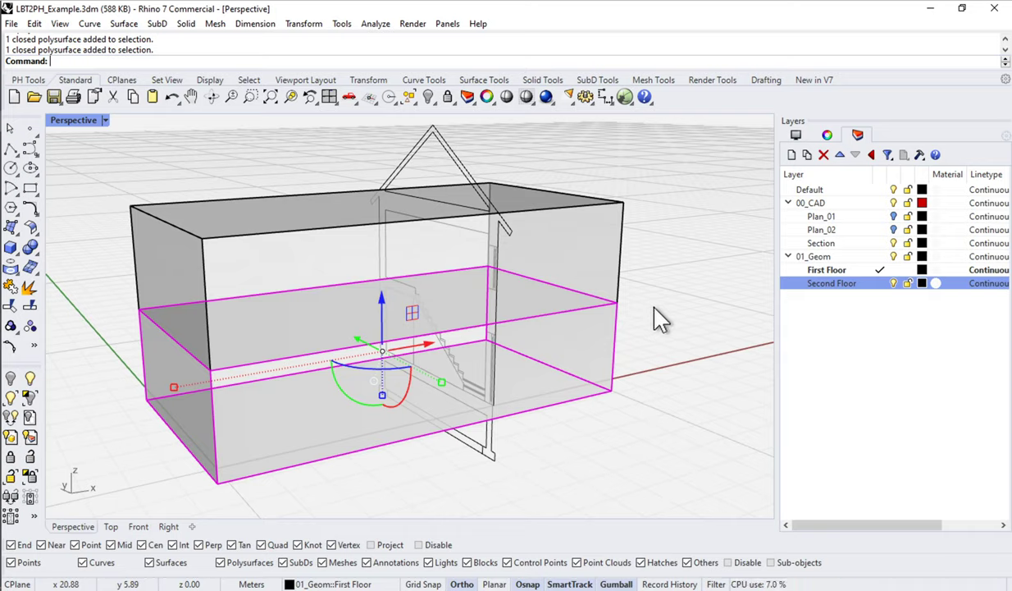
{"action": "key", "text": "Escape"}
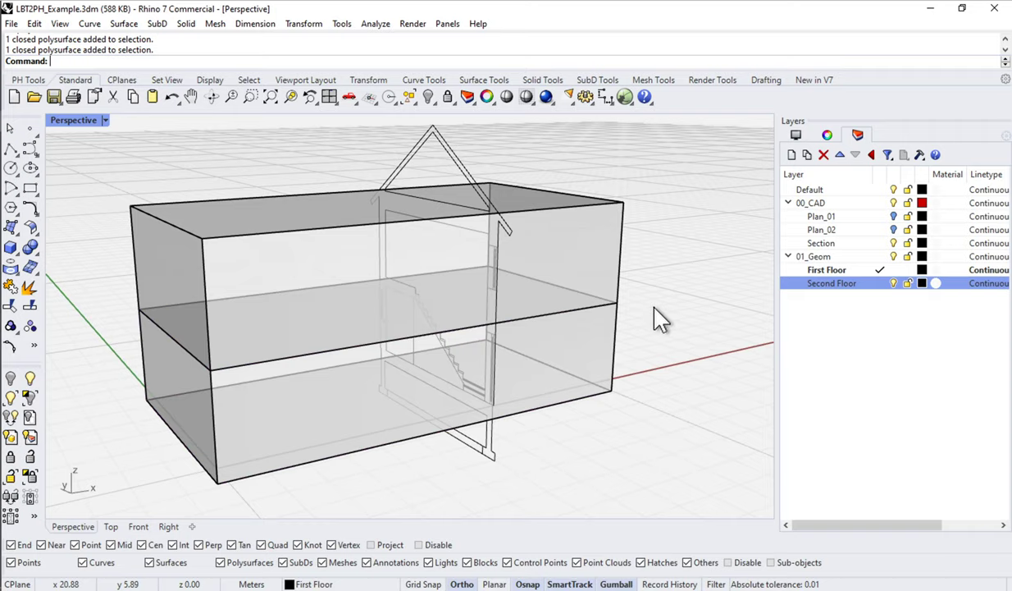